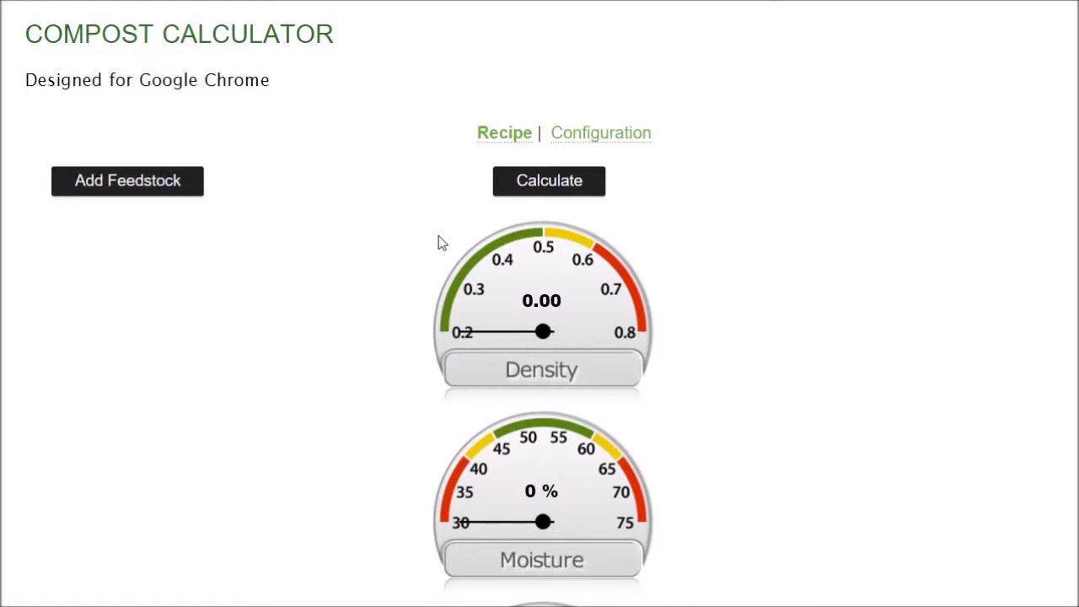
Open the calculator settings and keep kilograms as the weight unit.
scroll(438, 243, up, 2)
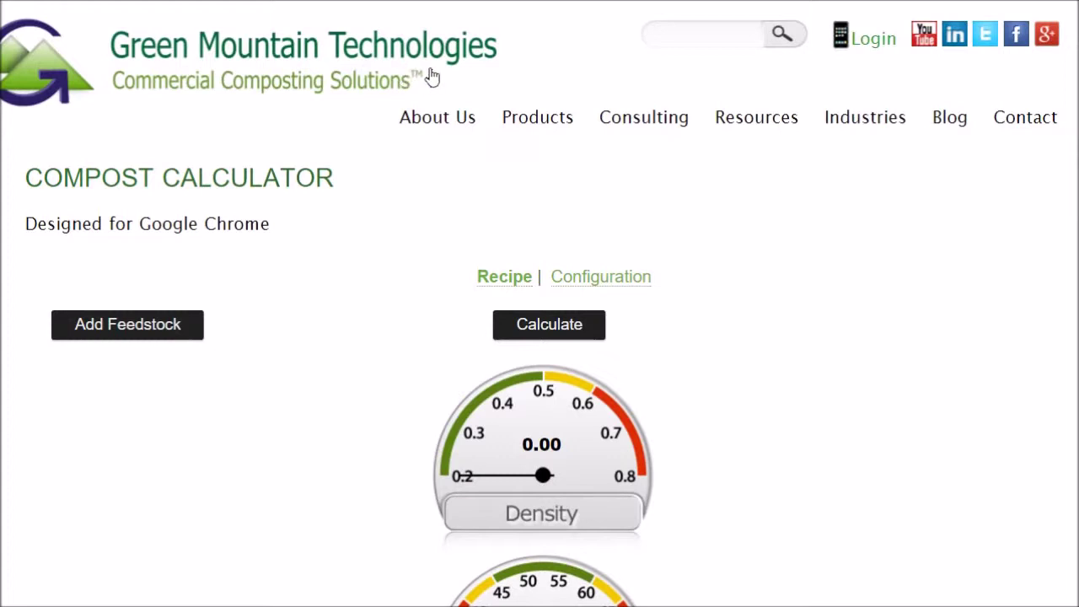
mouse_move(424, 114)
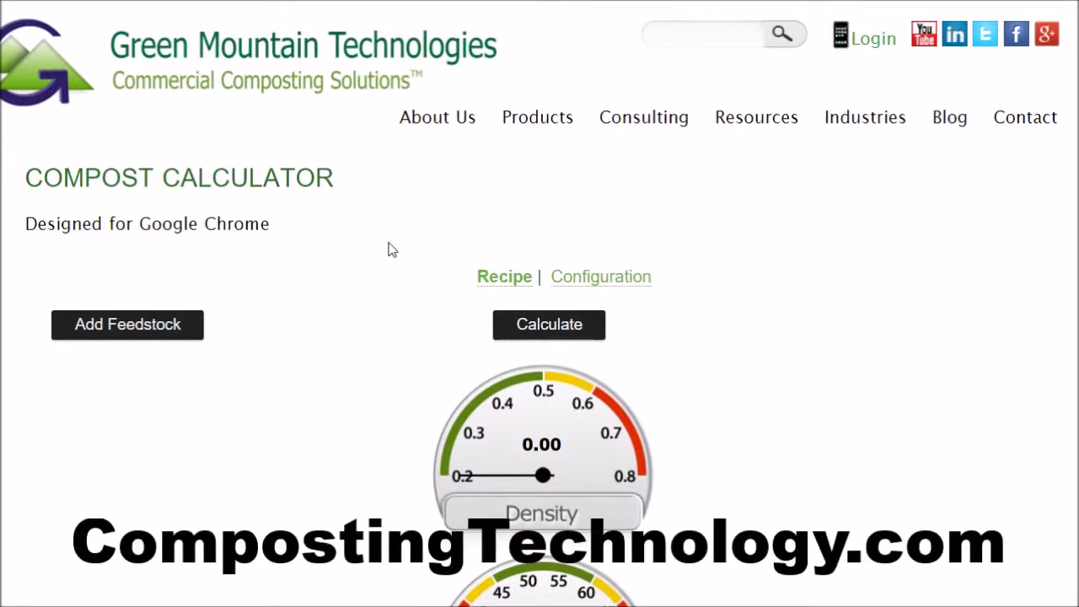
mouse_move(762, 126)
mouse_move(726, 121)
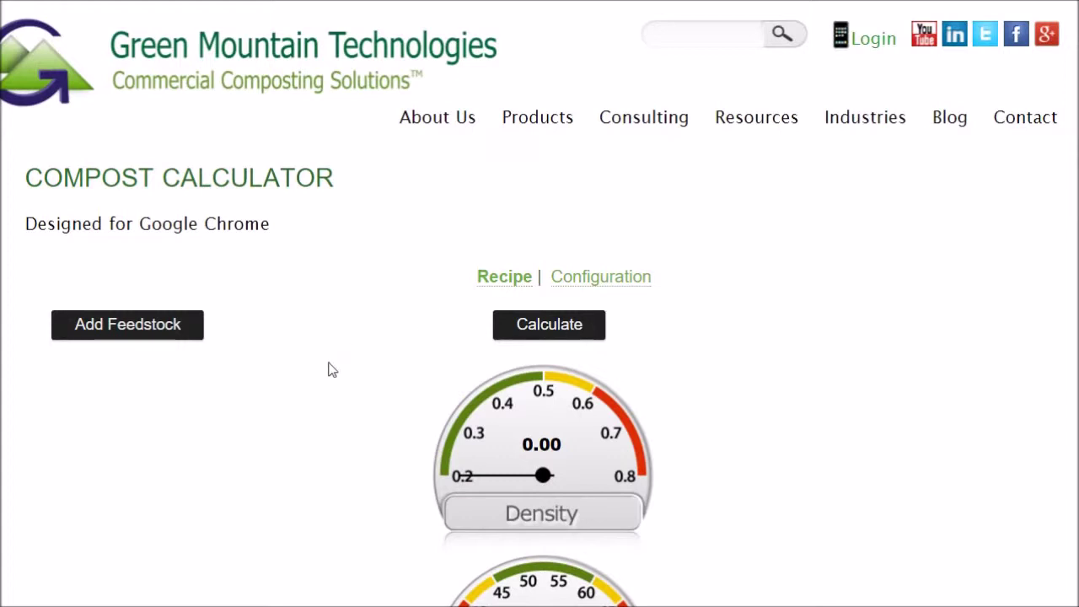
click(609, 287)
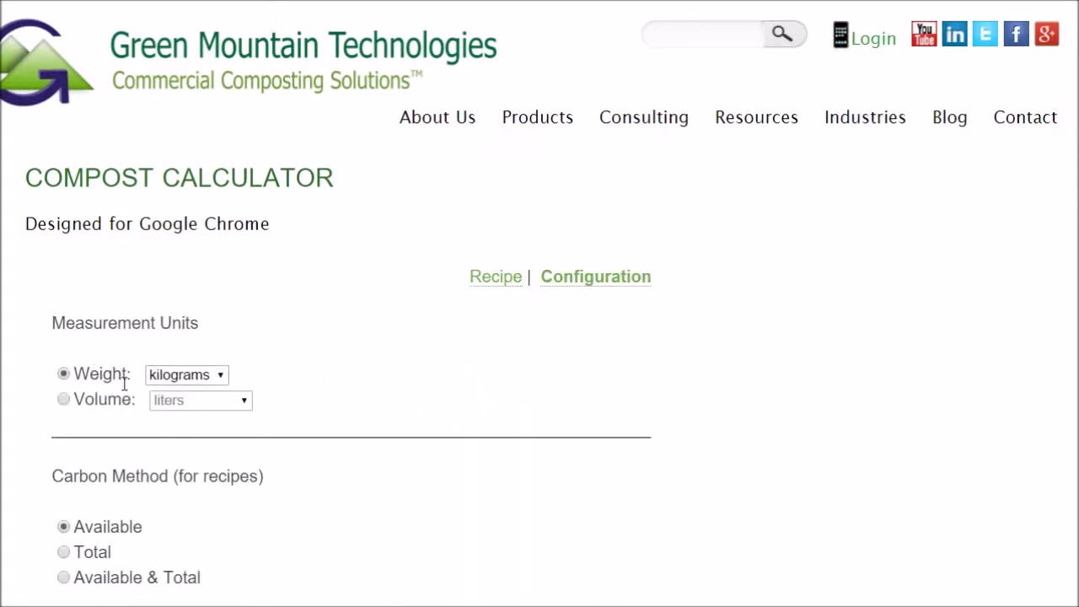
click(221, 379)
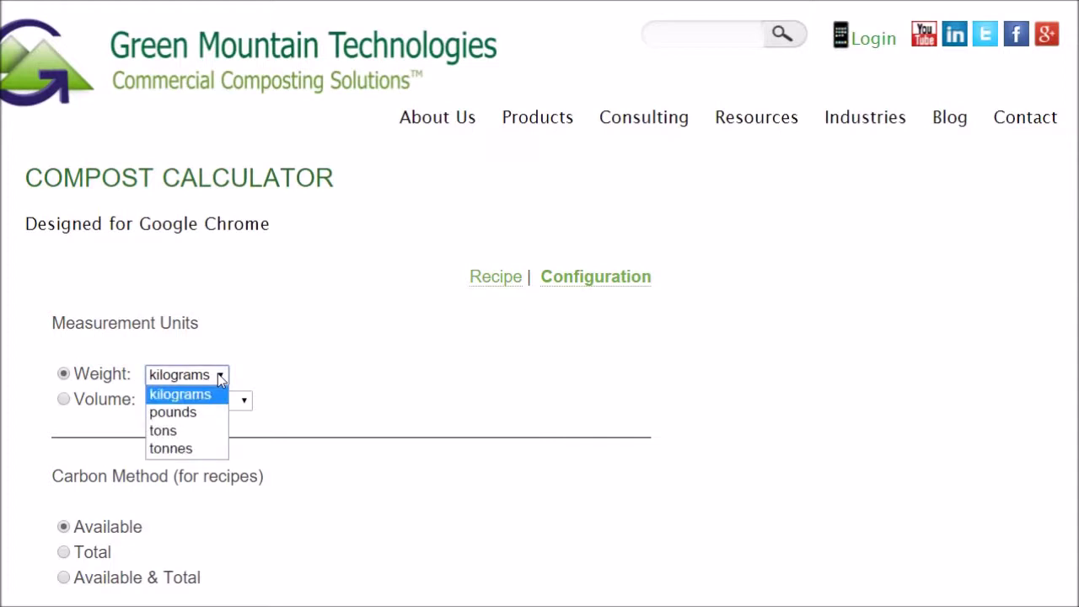
click(221, 379)
Switch measurement to volume, trying gallons and then cubic meters as the unit.
click(65, 402)
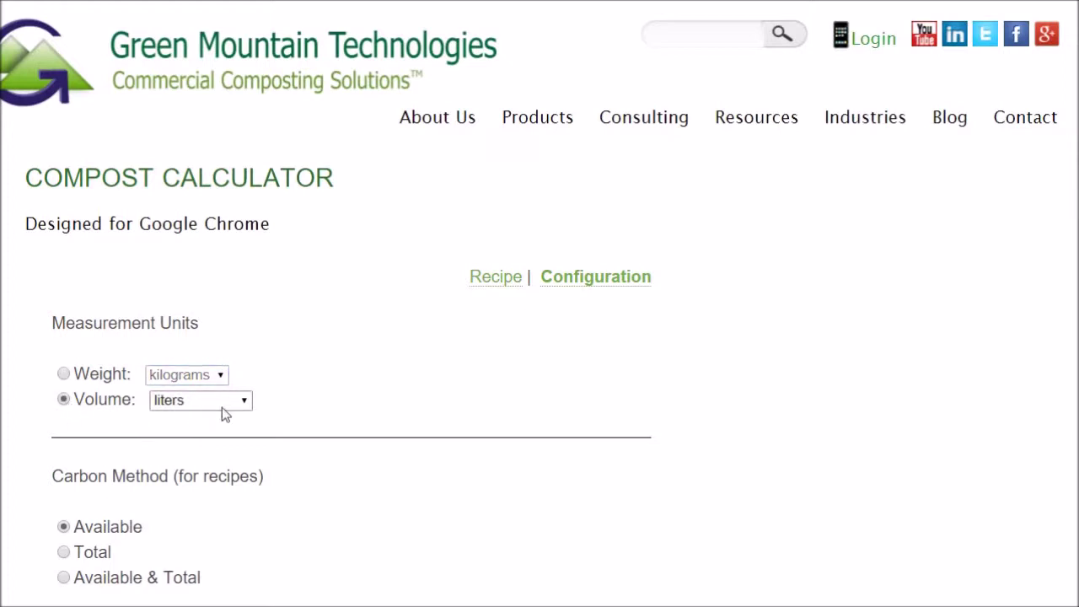
click(246, 403)
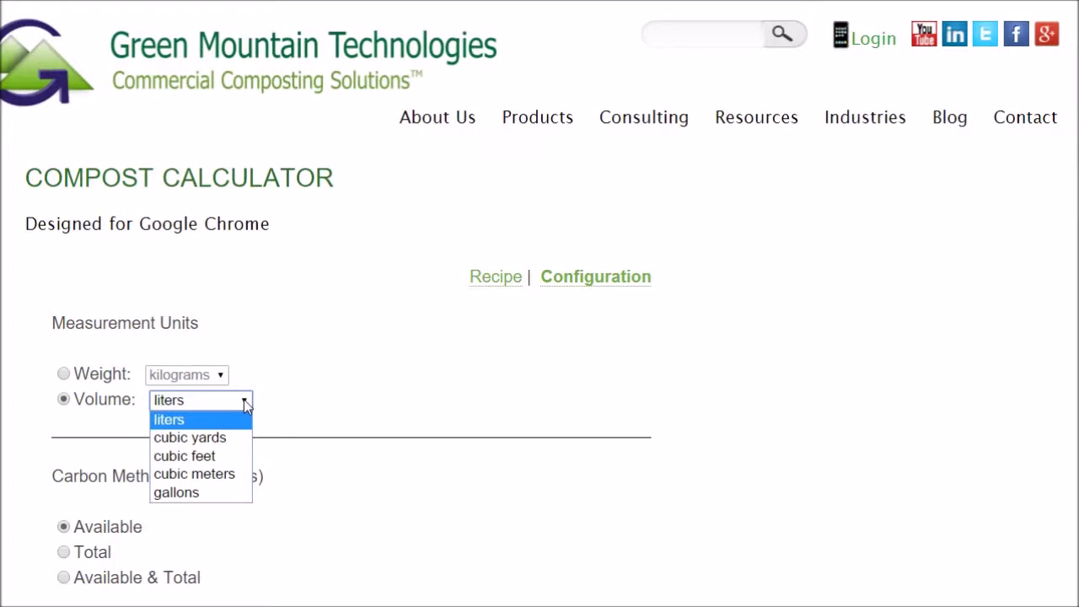
click(226, 497)
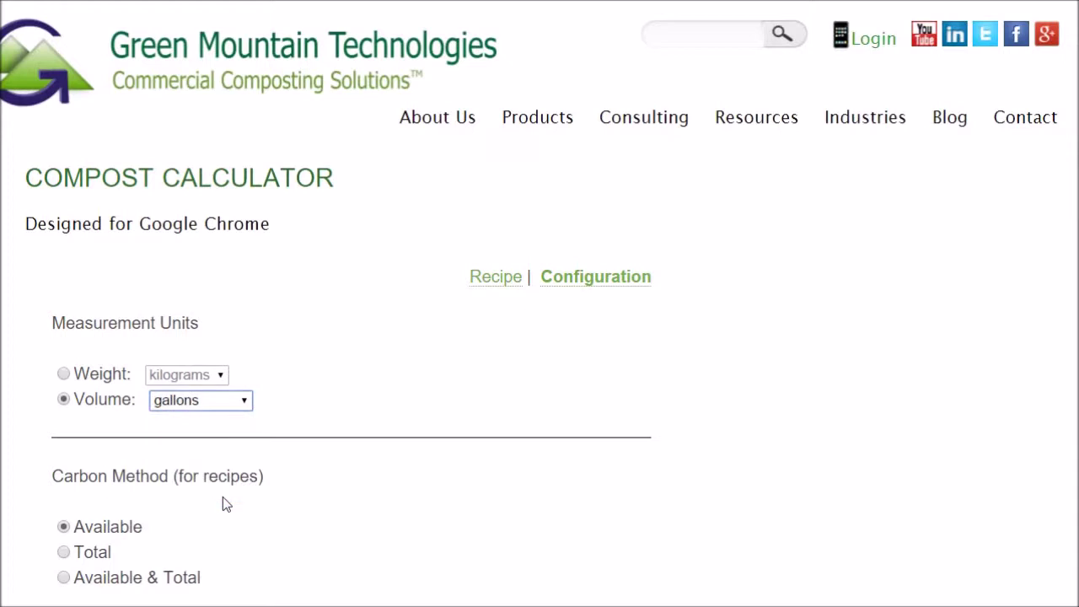
click(244, 403)
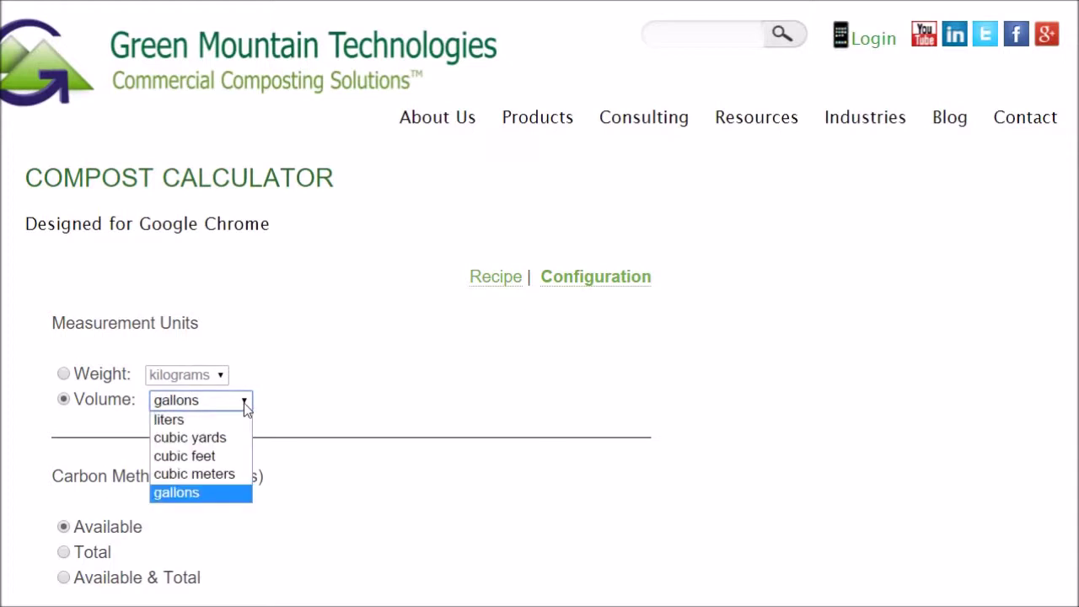
click(237, 479)
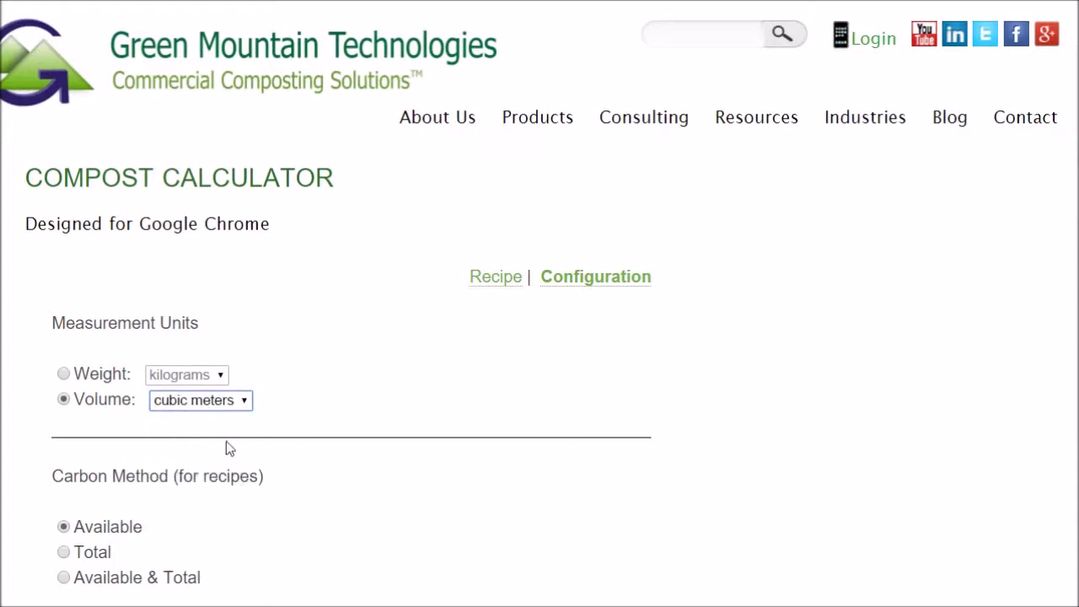
Switch back to weight in tons, then return to volume measured in gallons.
click(64, 380)
click(221, 378)
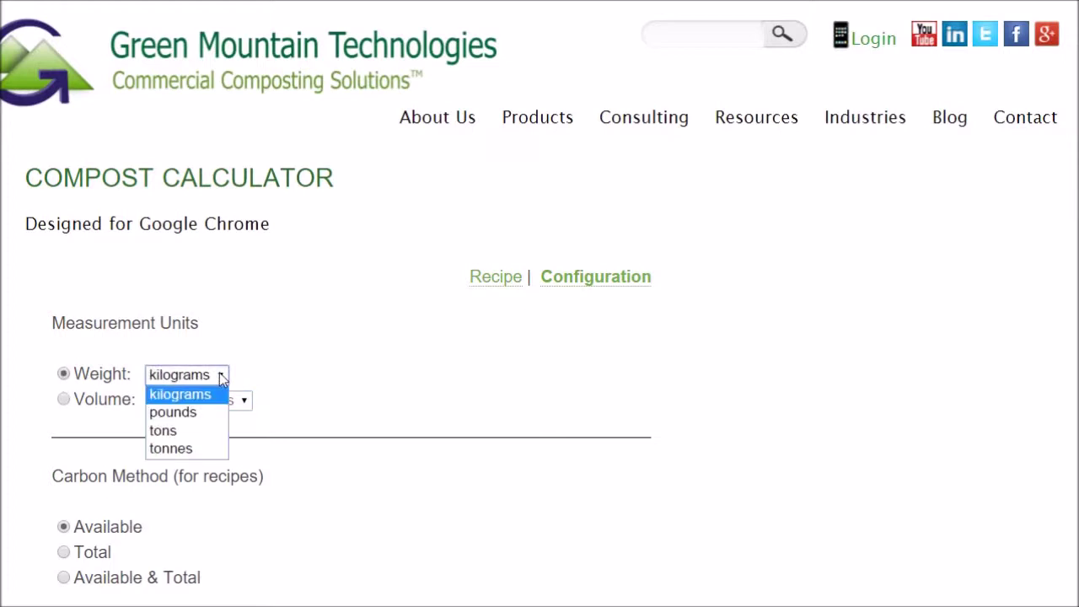
click(207, 431)
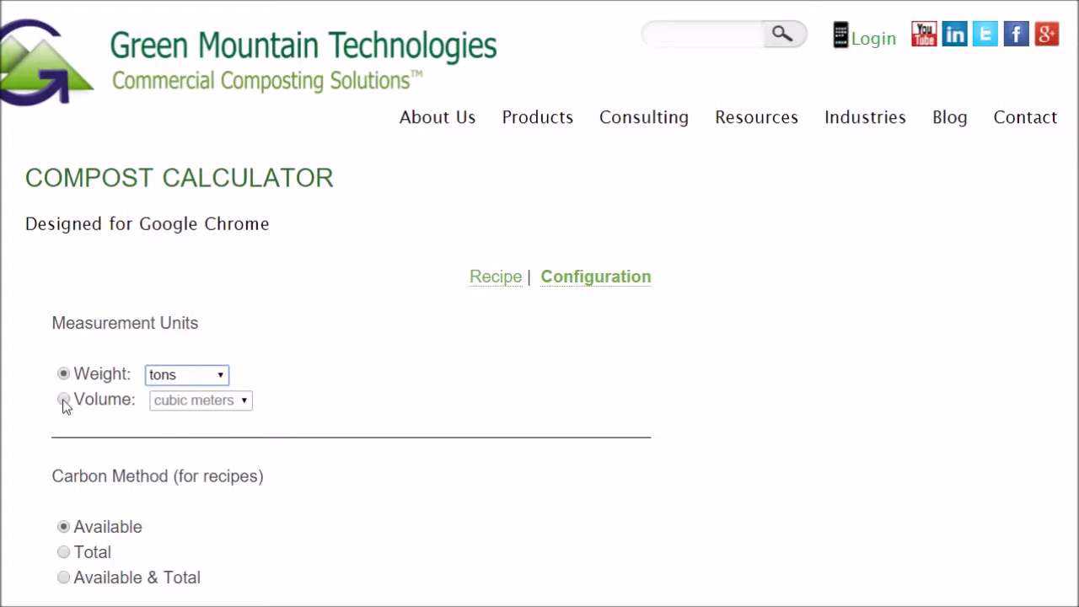
click(64, 399)
click(202, 403)
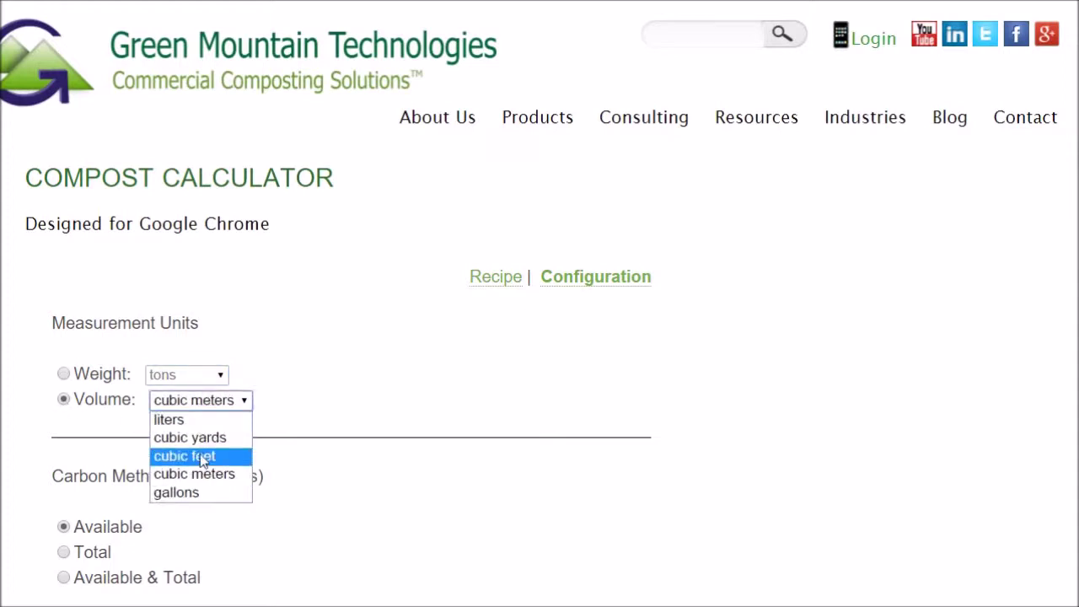
click(207, 496)
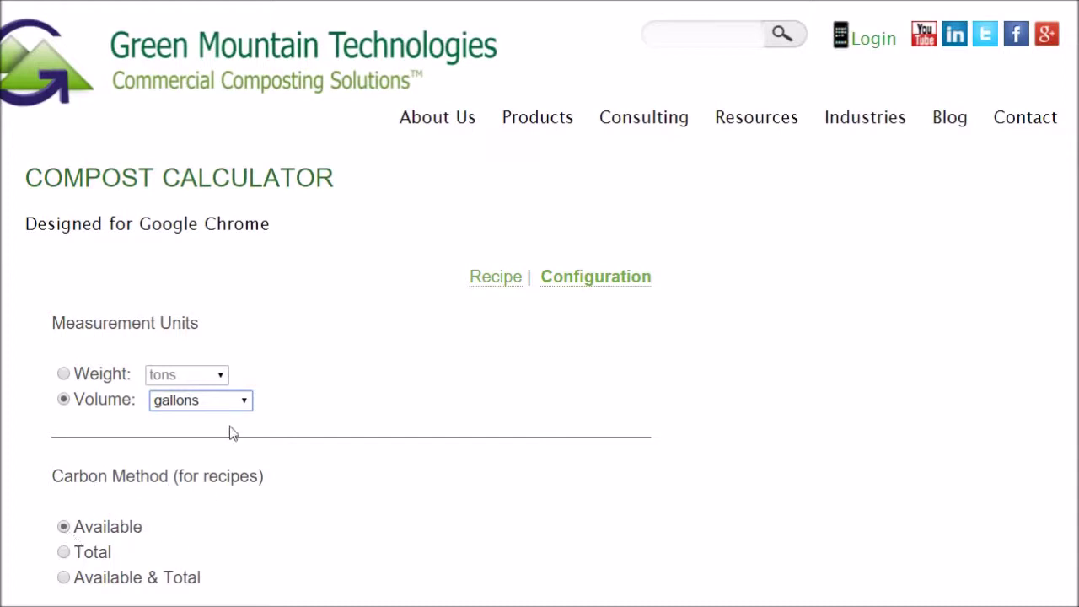
Leave the settings without saving and add Straw from the feedstock list to the recipe.
click(501, 287)
click(579, 94)
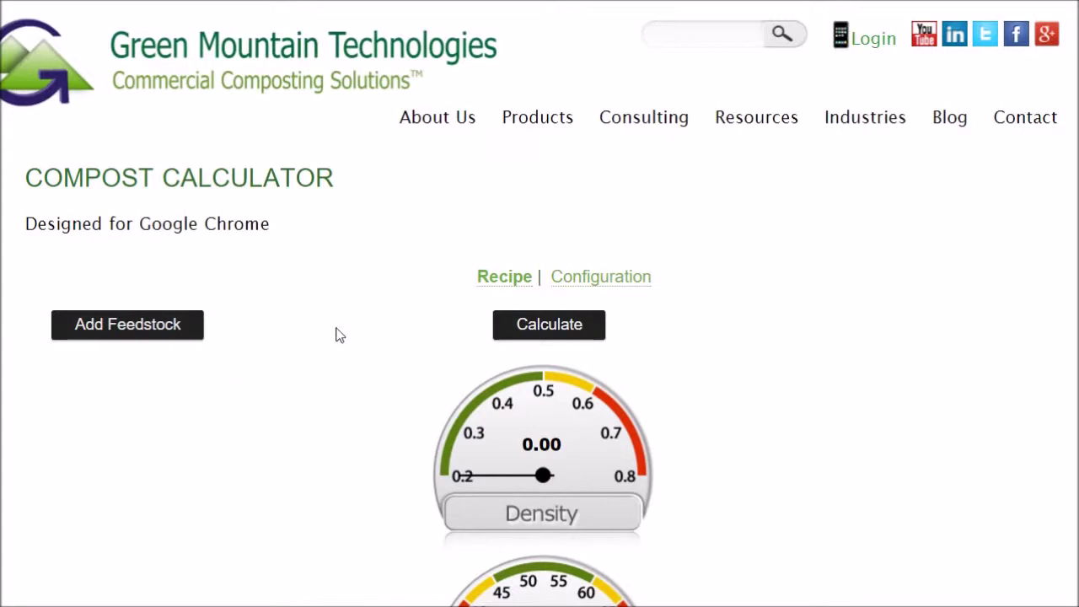
scroll(944, 317, down, 1)
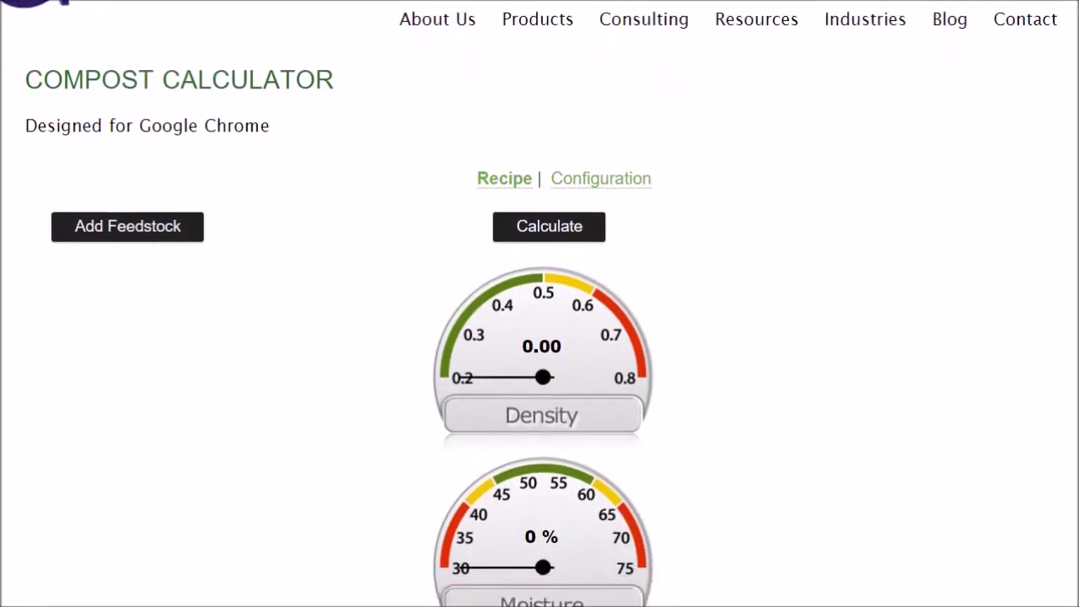
scroll(540, 304, down, 1)
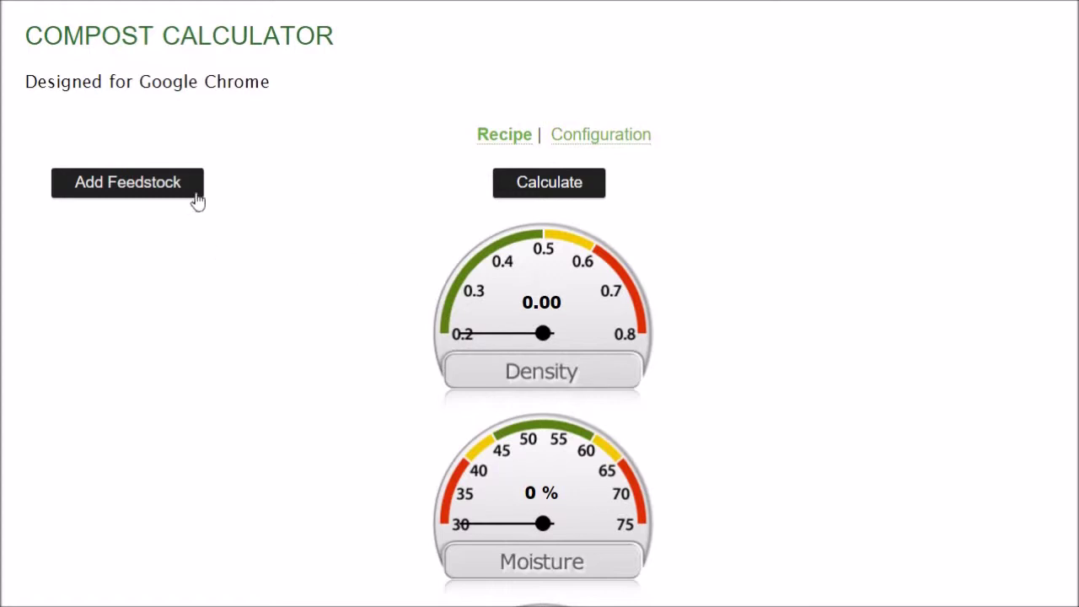
click(125, 199)
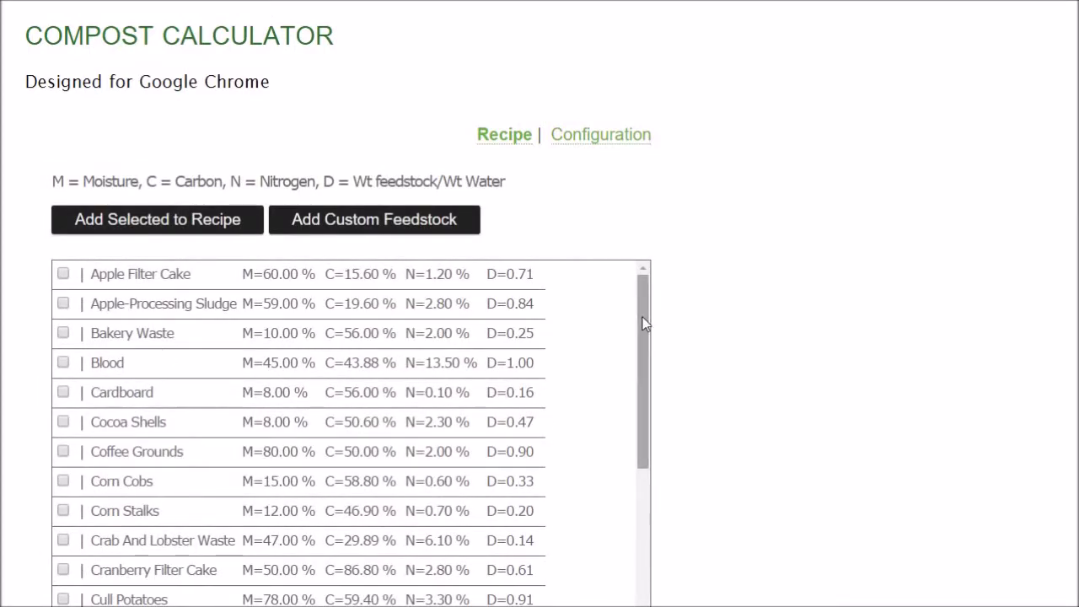
drag(642, 324, 633, 512)
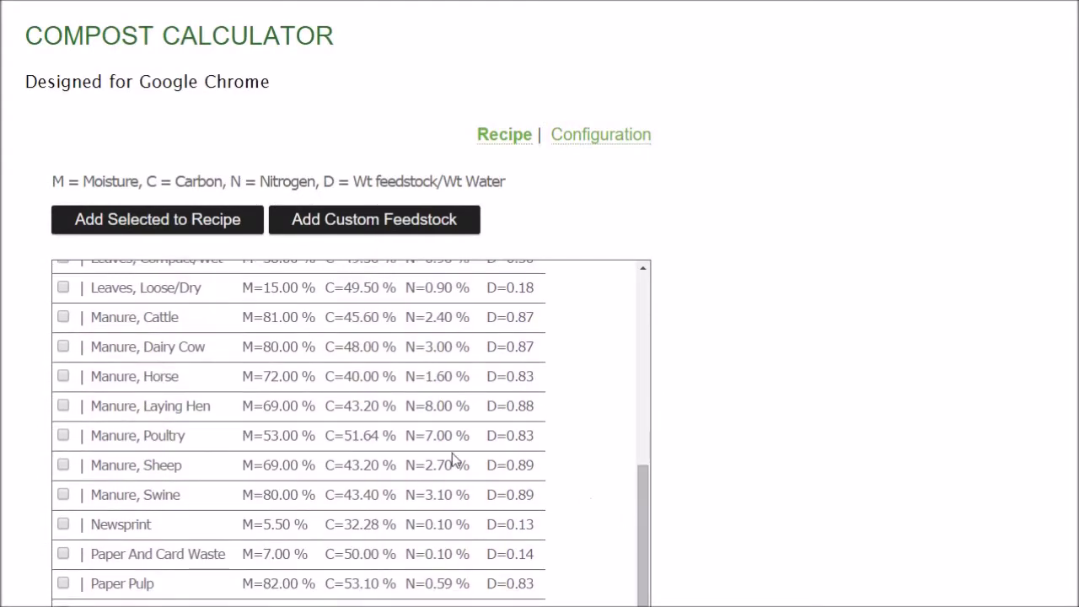
scroll(452, 456, down, 3)
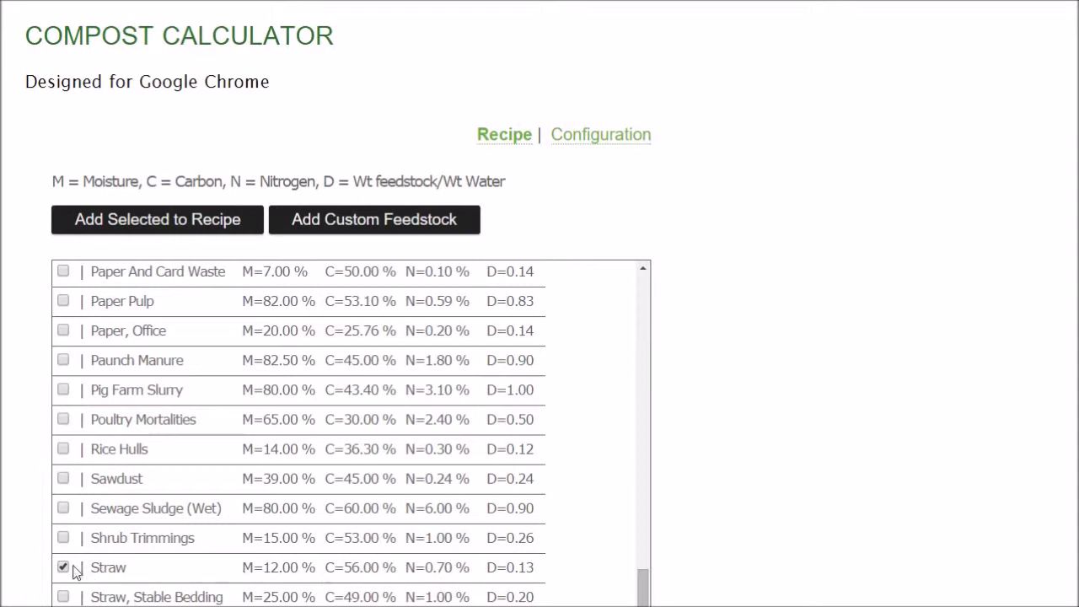
click(175, 224)
Set Straw's quantity to 4.0 and check the gauges: density 0.13, moisture 12%, C:N 80:1.
click(148, 308)
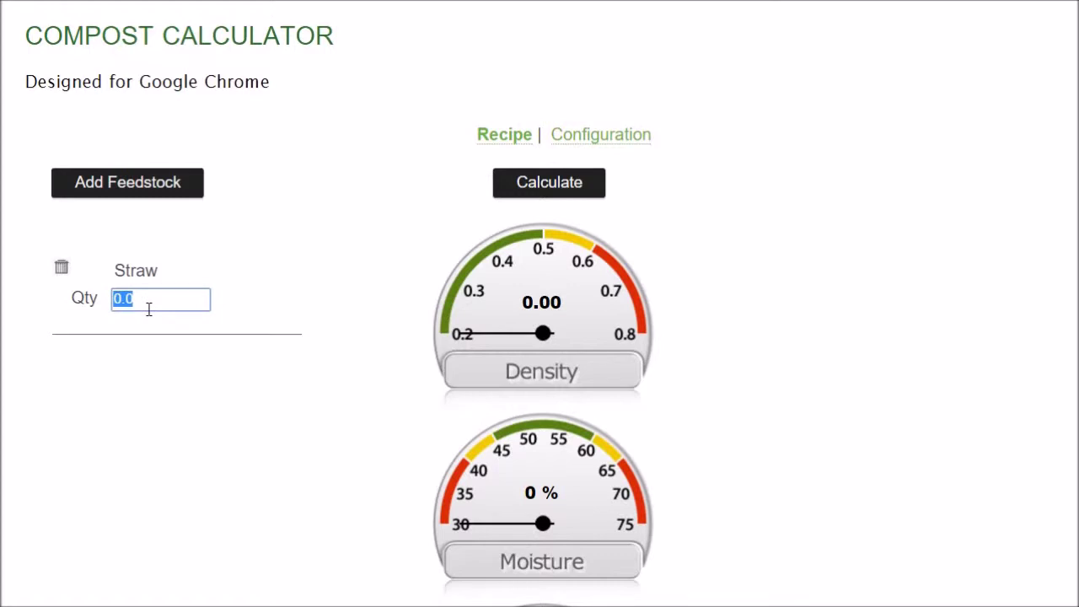
text(4.0)
key(Tab)
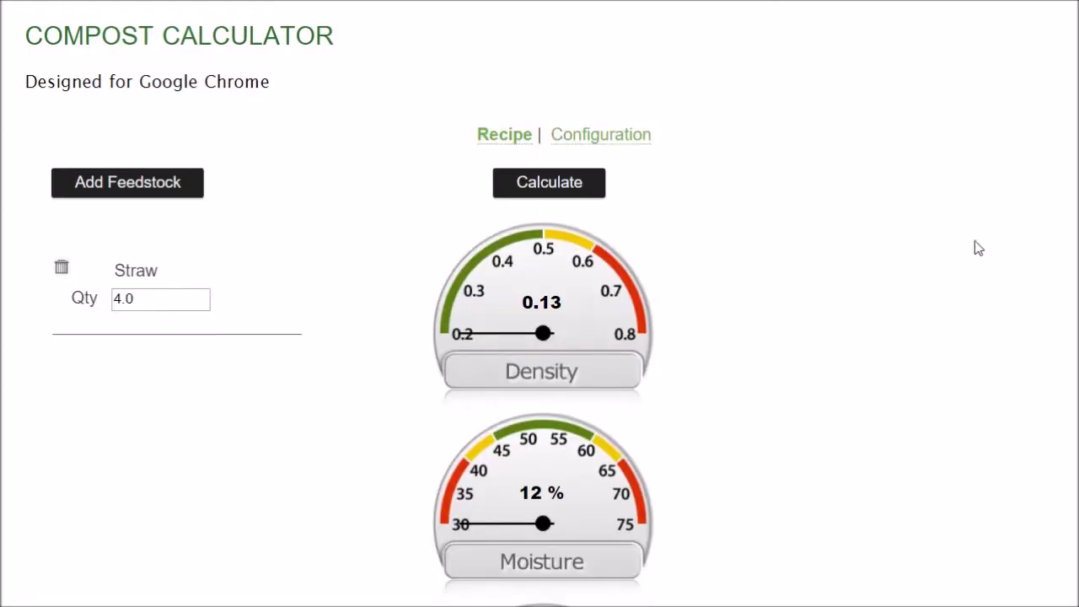
scroll(542, 337, down, 3)
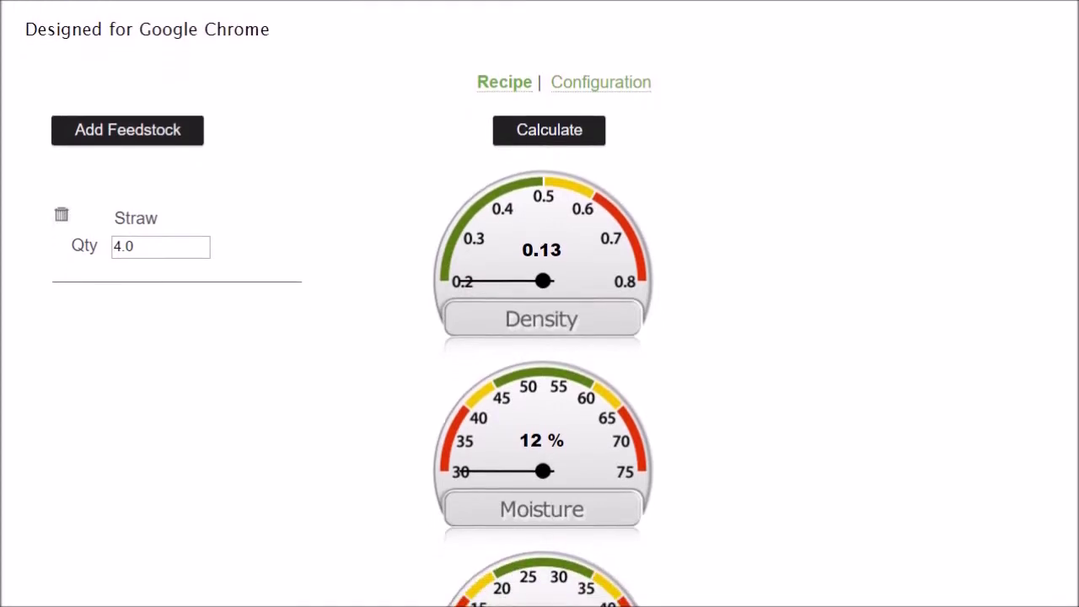
scroll(542, 304, down, 1)
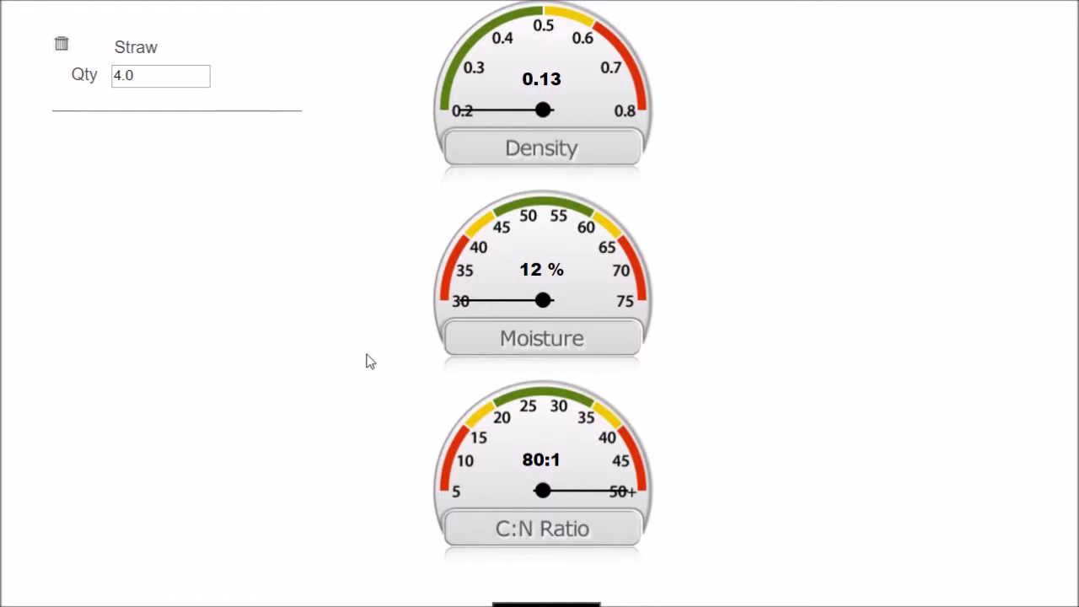
scroll(366, 360, up, 4)
scroll(367, 360, down, 3)
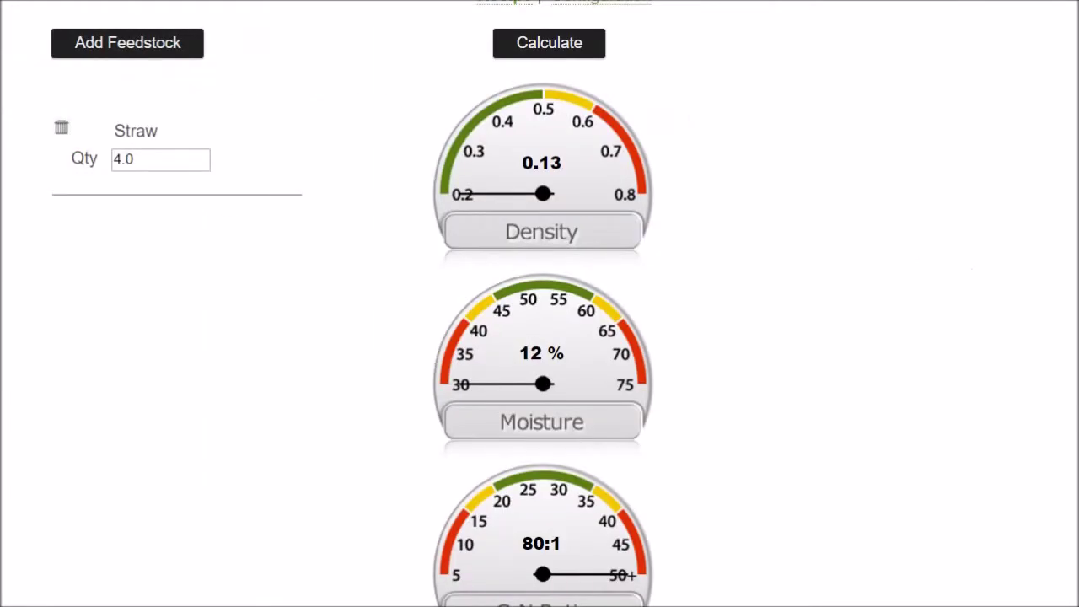
scroll(539, 337, up, 3)
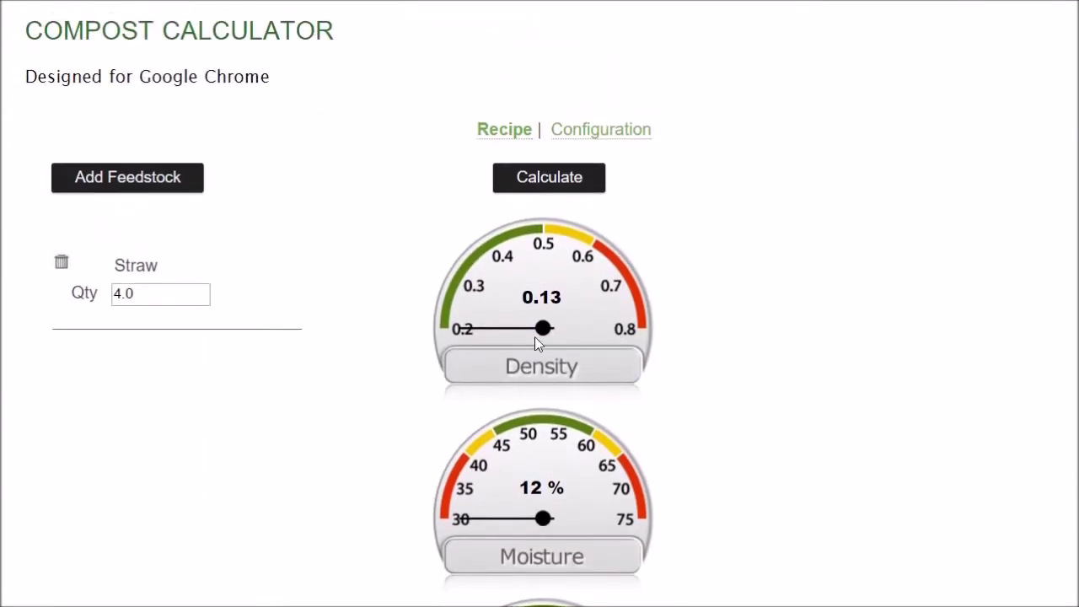
Add Vegetable Waste from the feedstock list to the recipe.
click(163, 189)
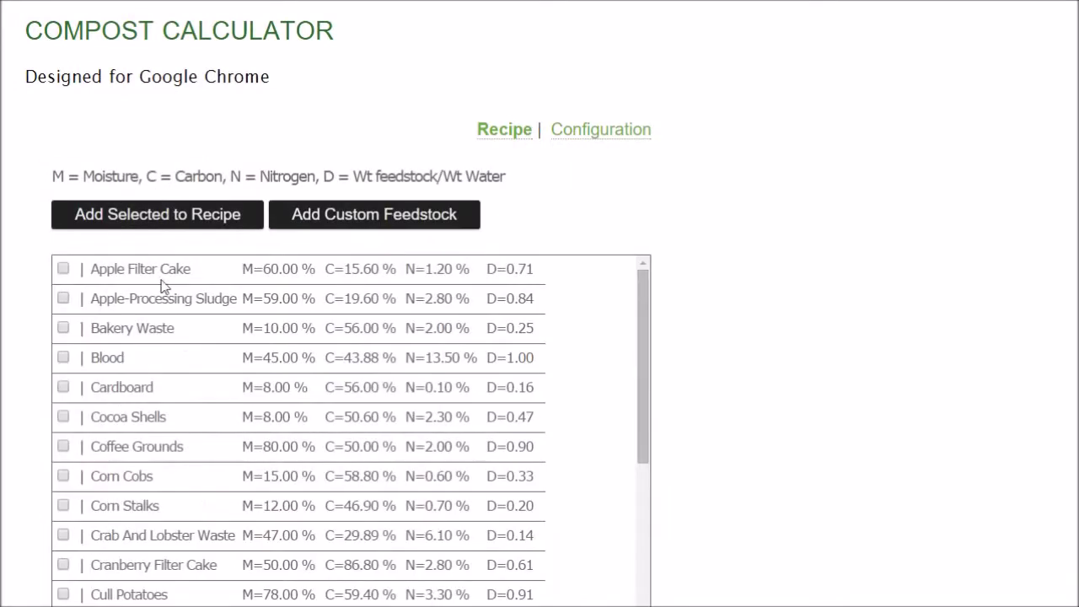
scroll(149, 371, down, 7)
scroll(147, 366, down, 3)
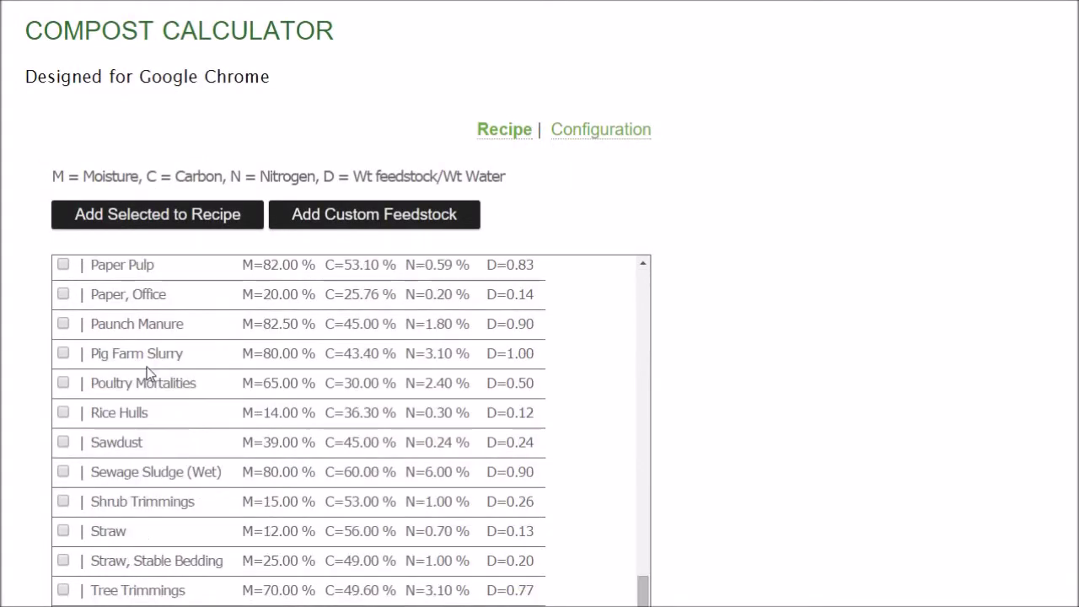
scroll(148, 371, down, 3)
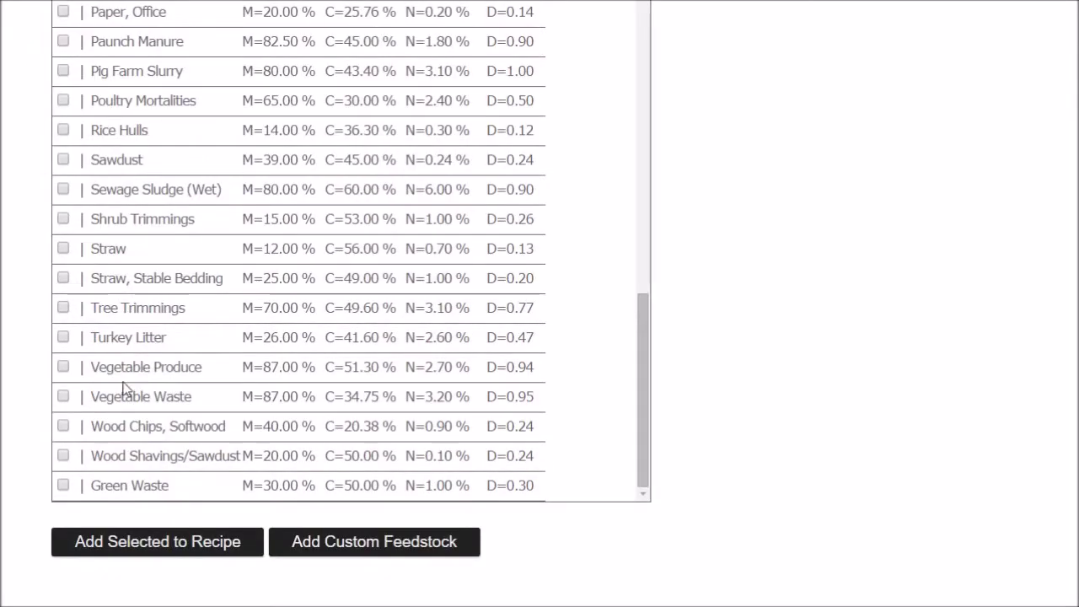
click(64, 396)
click(173, 550)
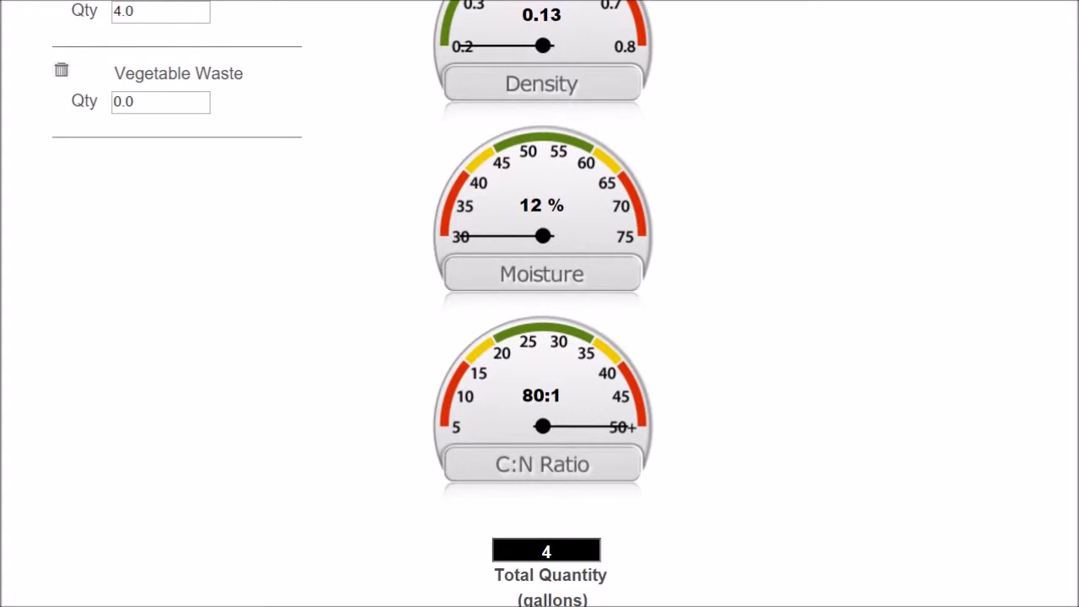
Set Vegetable Waste's quantity to 5.0, giving density 0.59 and moisture 80%.
scroll(539, 304, up, 3)
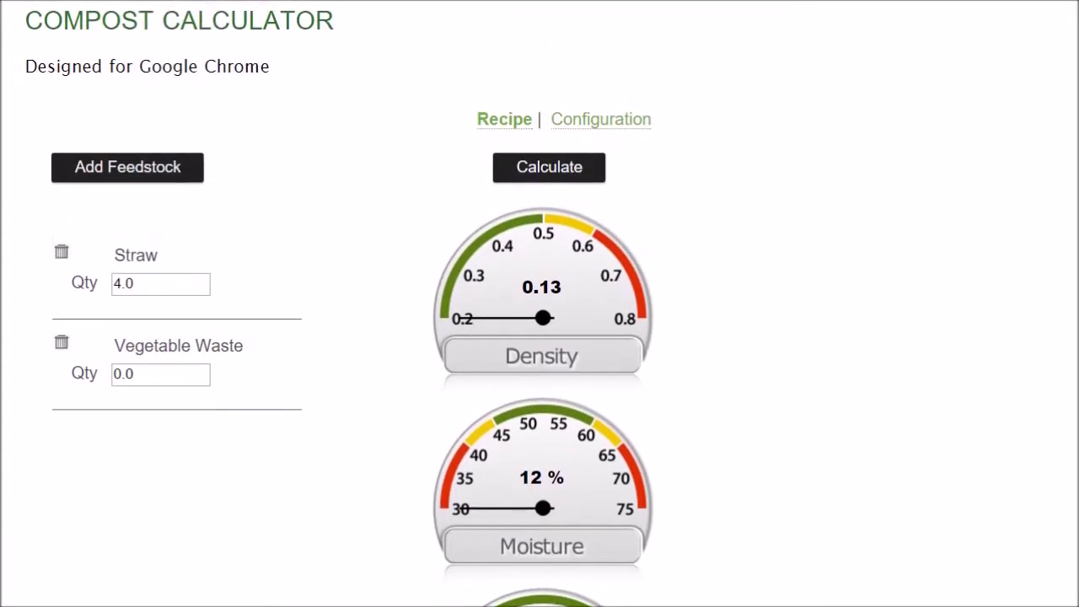
click(143, 391)
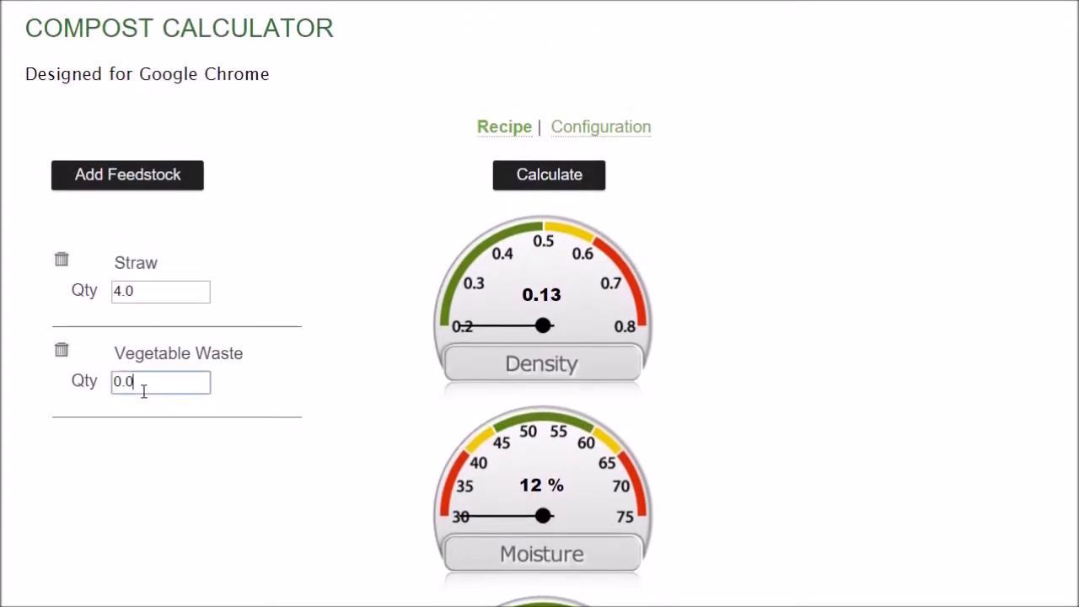
double_click(143, 390)
text(5.0)
key(Return)
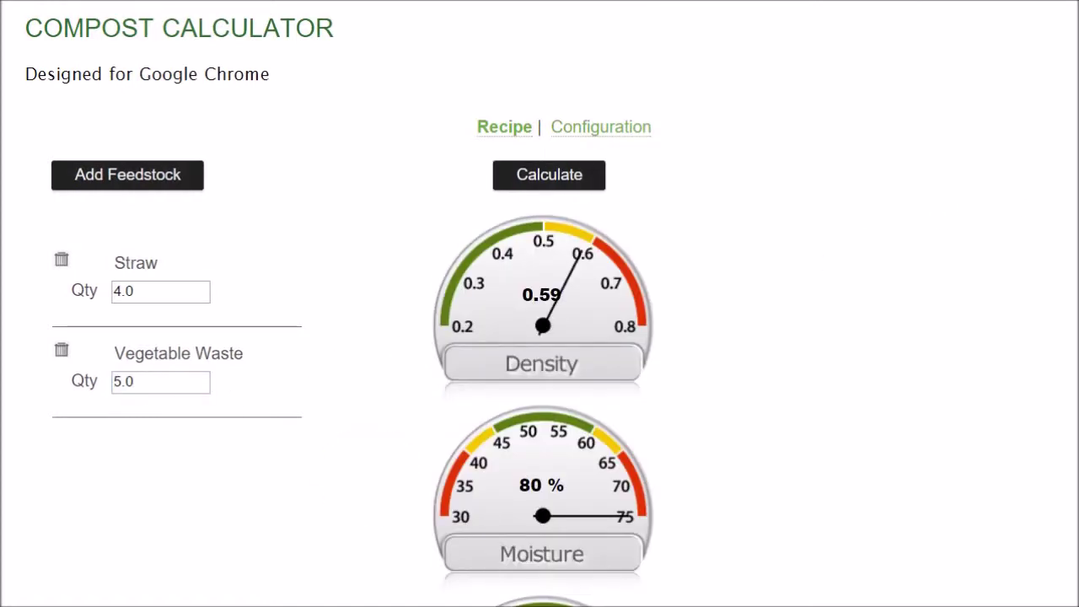
Check Fruit Waste in the feedstock list and add it to the recipe at quantity 0.0.
scroll(539, 337, down, 2)
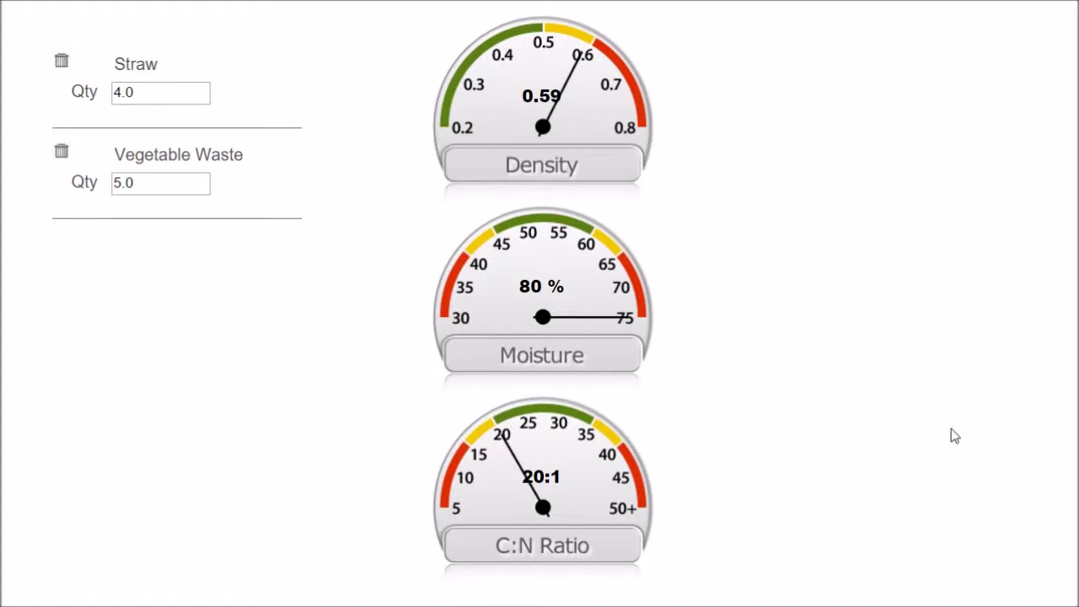
scroll(730, 310, up, 3)
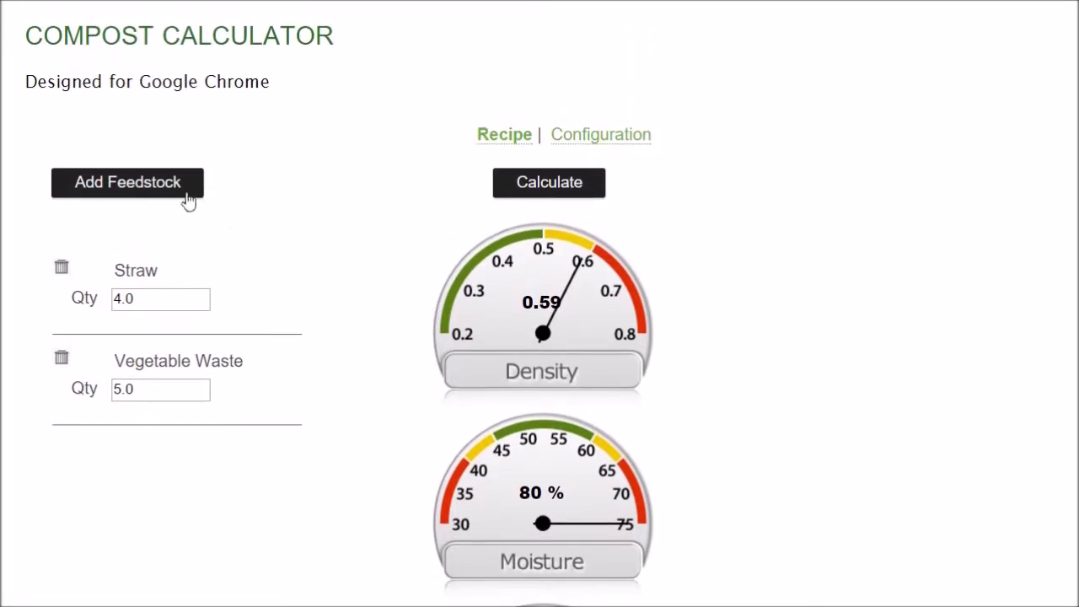
click(184, 192)
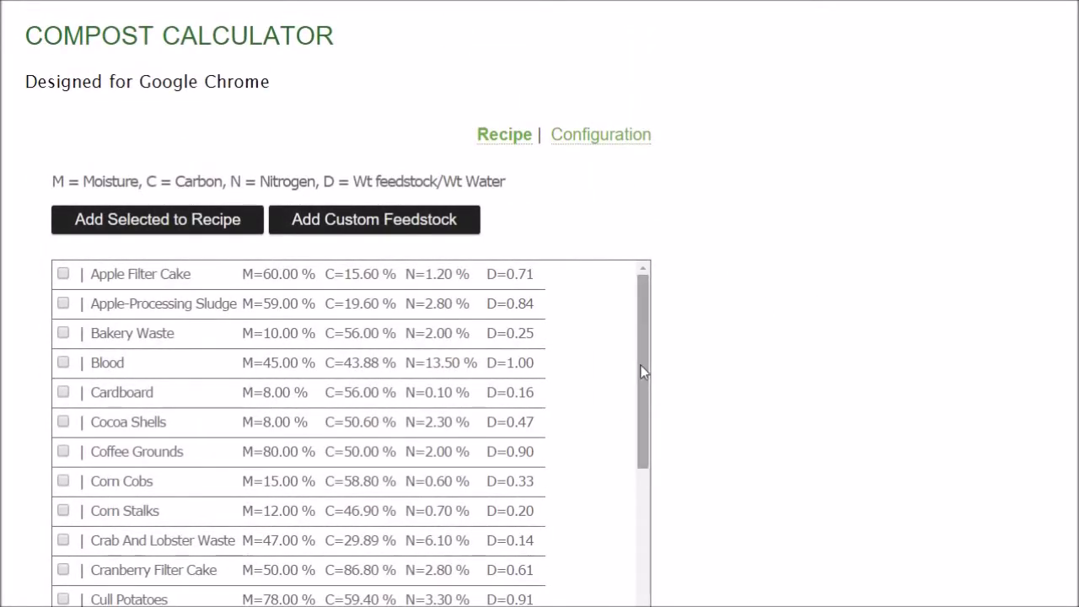
drag(640, 365, 655, 455)
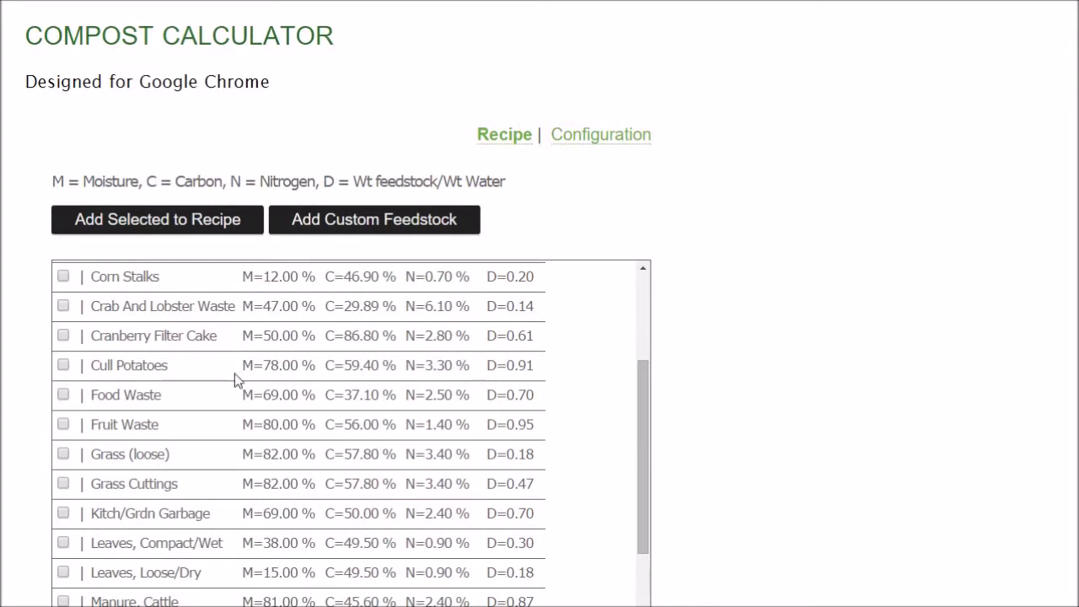
click(63, 424)
click(187, 224)
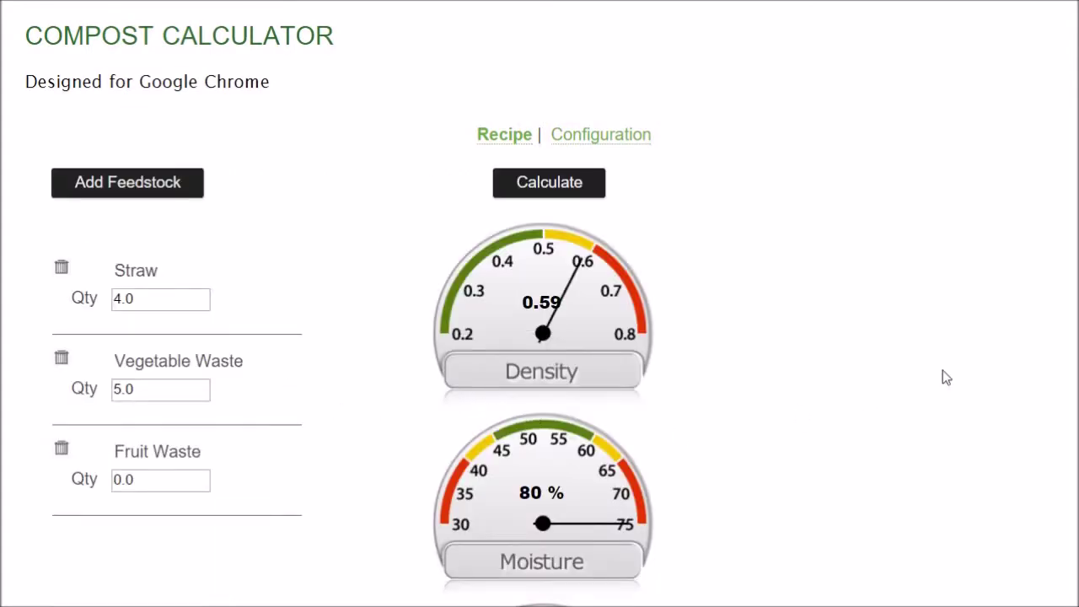
Enter 2.0 as Fruit Waste's quantity, reaching density 0.65, moisture 80% and C:N 24:1.
click(189, 485)
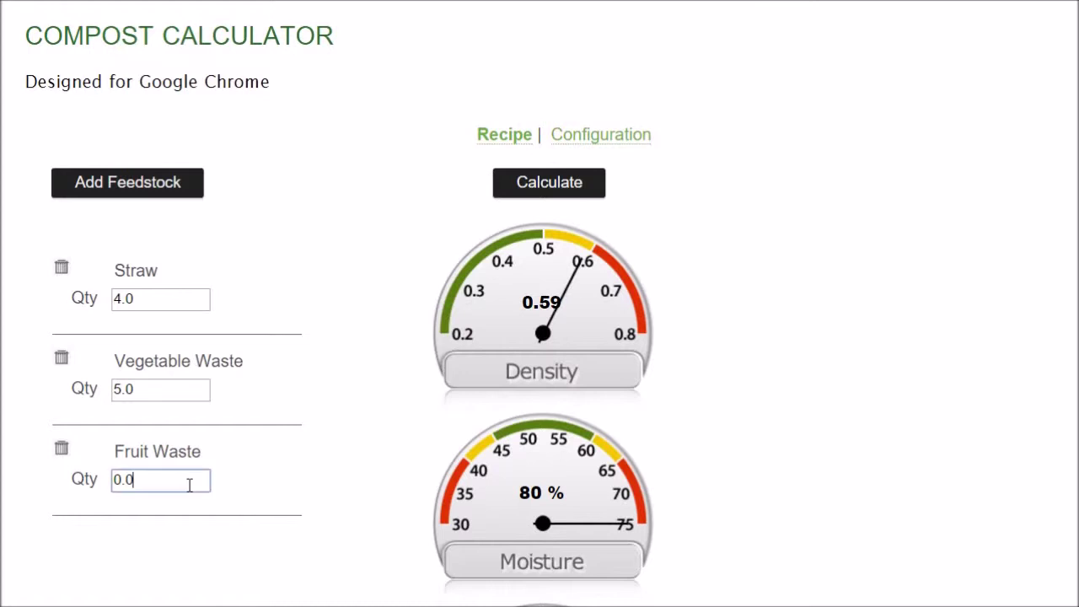
double_click(190, 485)
text(2.0)
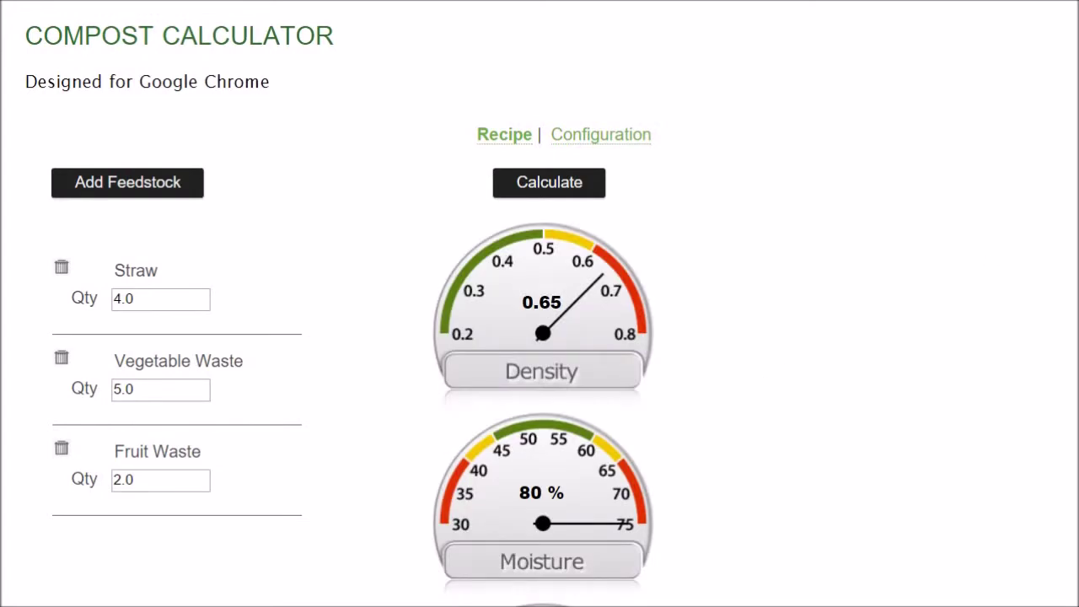
scroll(540, 337, down, 3)
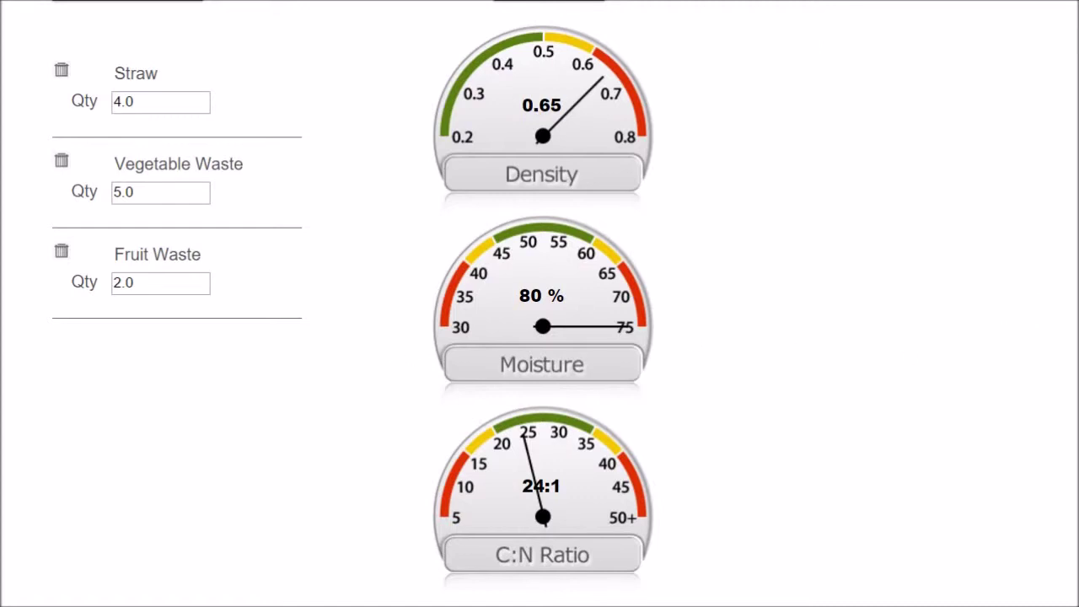
scroll(540, 304, up, 2)
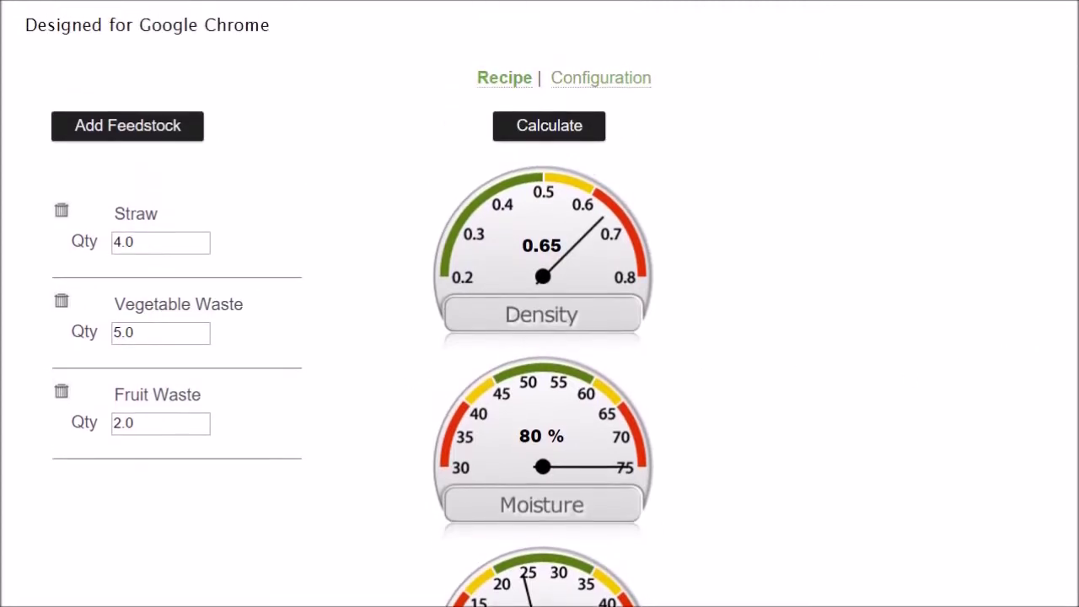
Add Leaves, Loose/Dry with quantity 4.0, so the gauges read density 0.53 and moisture 74%.
click(166, 137)
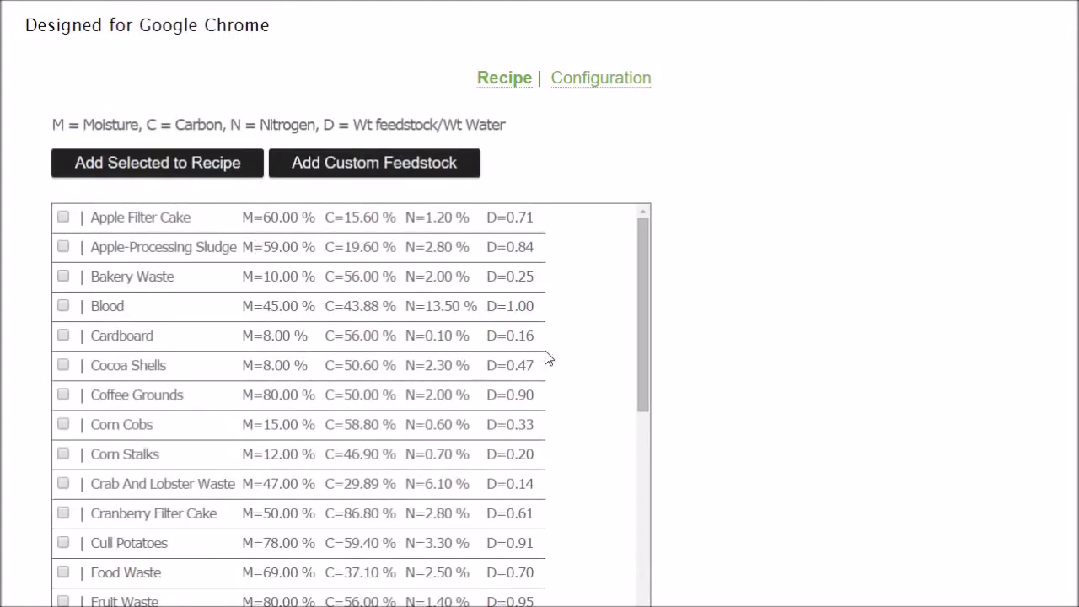
drag(648, 294, 651, 452)
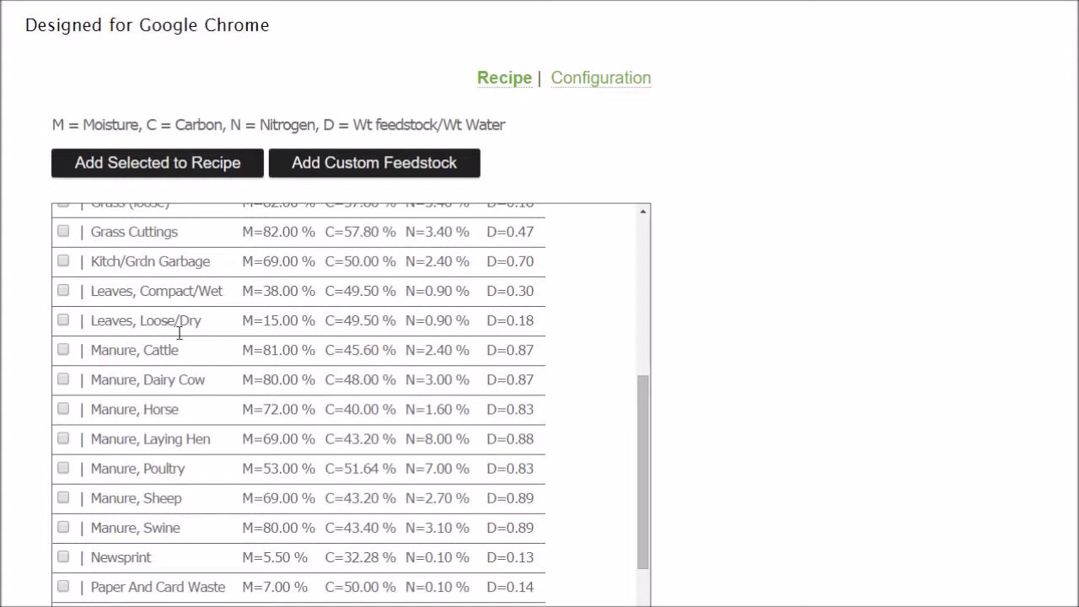
click(63, 321)
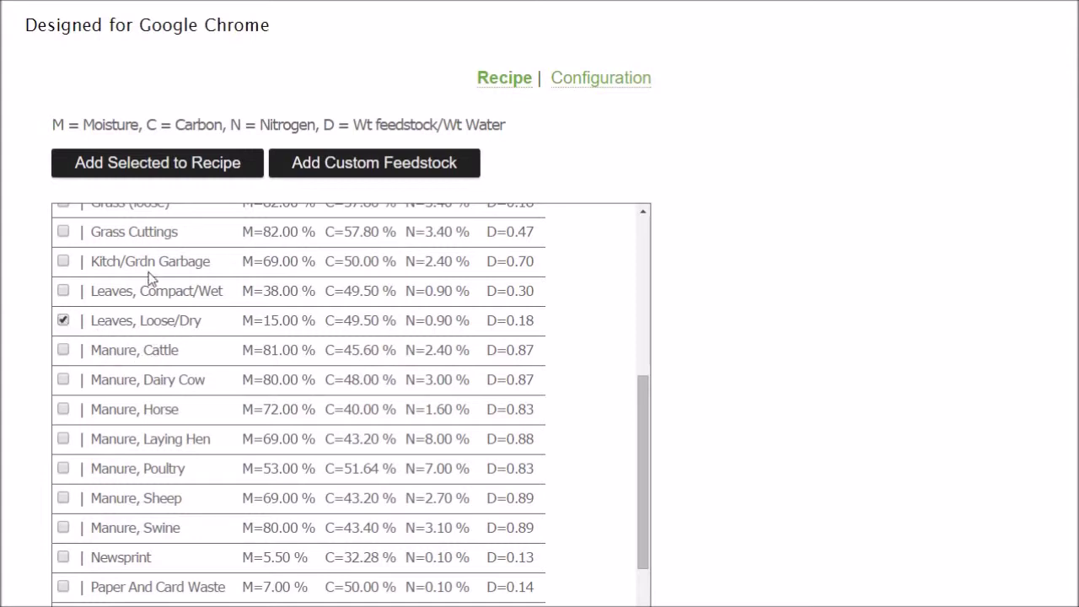
click(193, 174)
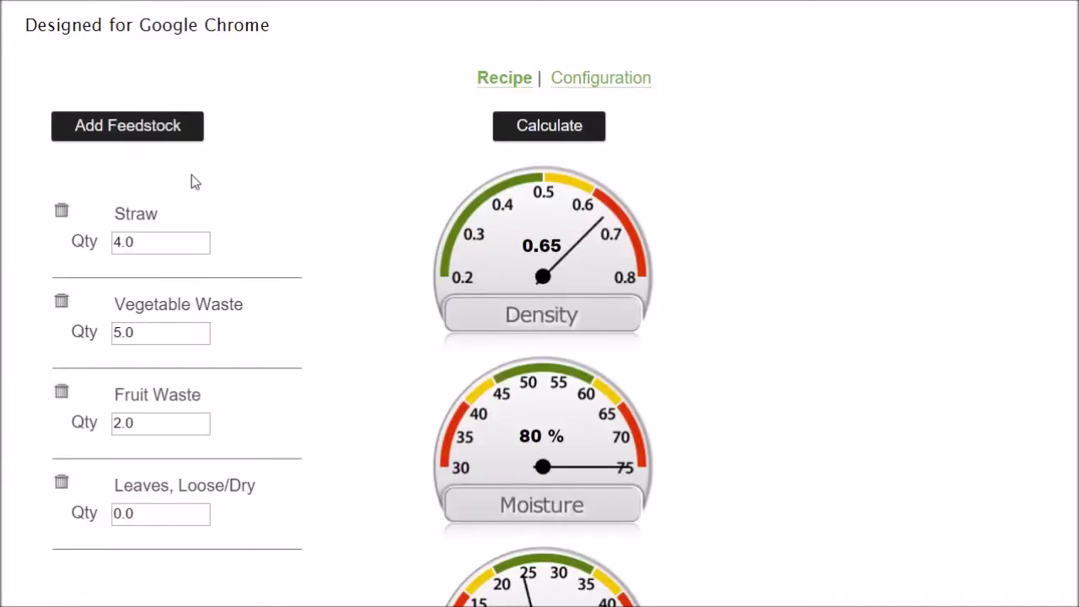
click(185, 525)
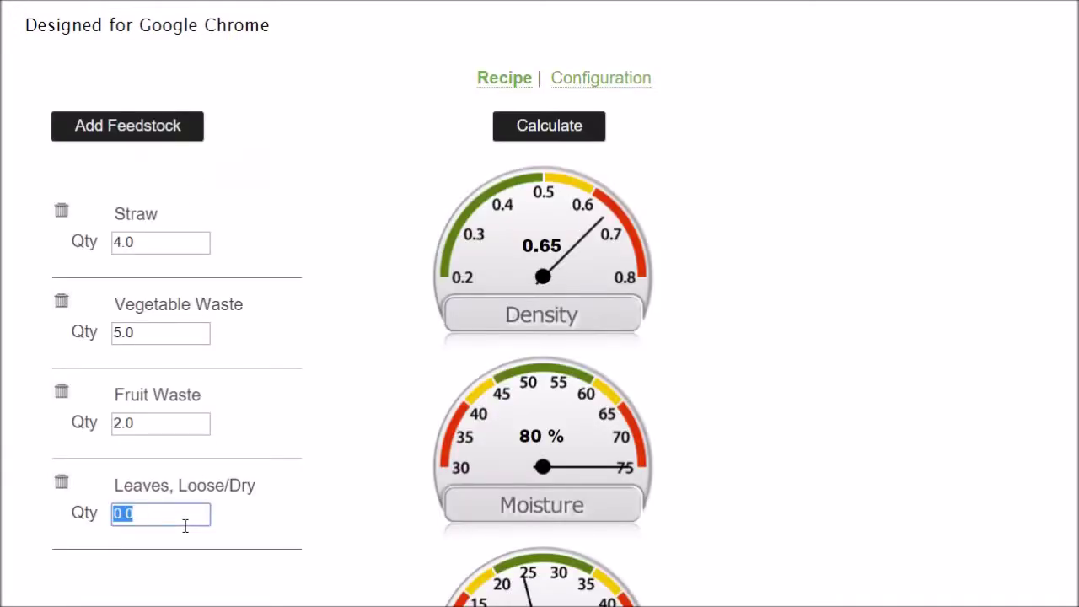
text(4.0)
key(Tab)
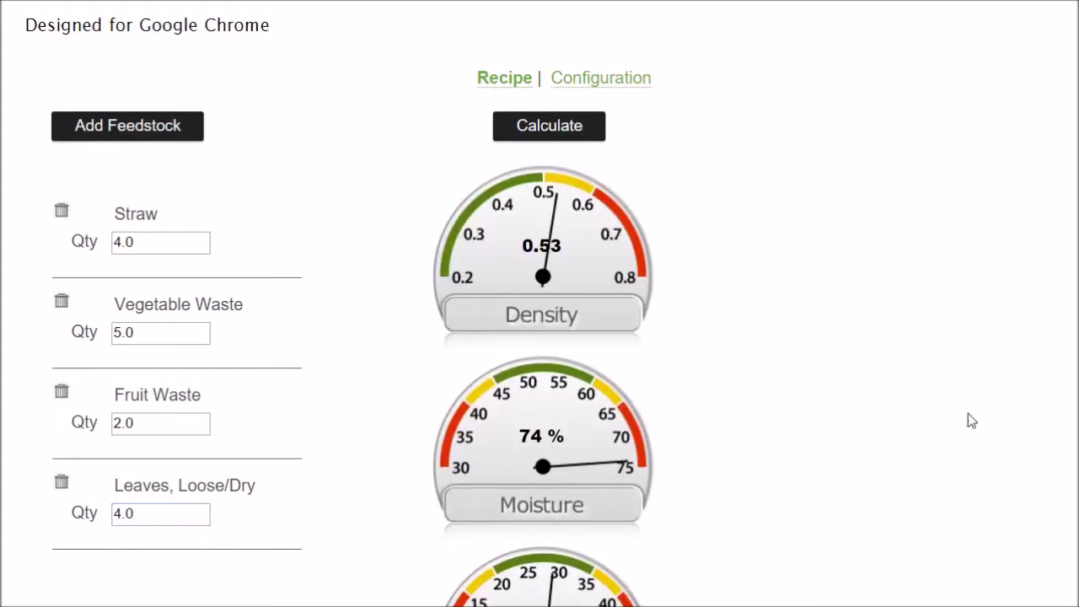
Reduce Vegetable Waste to 3.0 and request removal of Fruit Waste.
scroll(540, 338, down, 2)
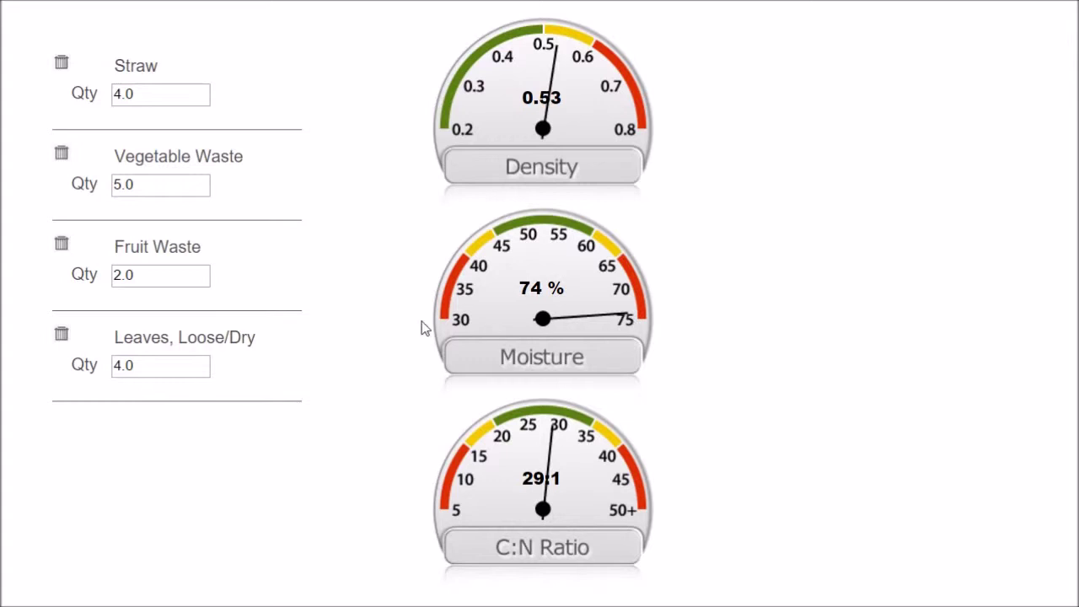
double_click(132, 192)
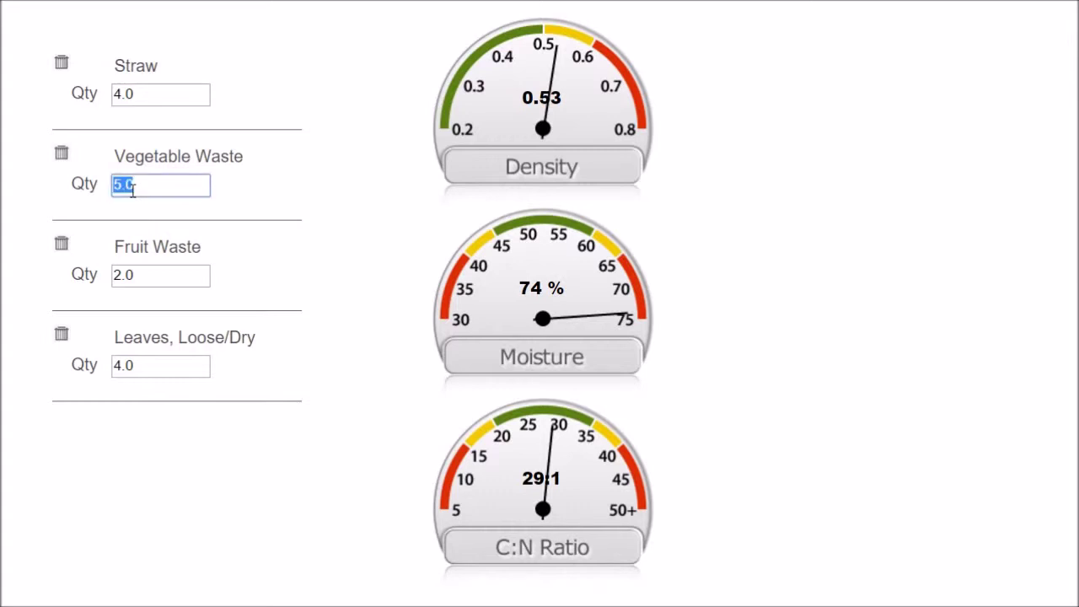
text(3.0)
key(Return)
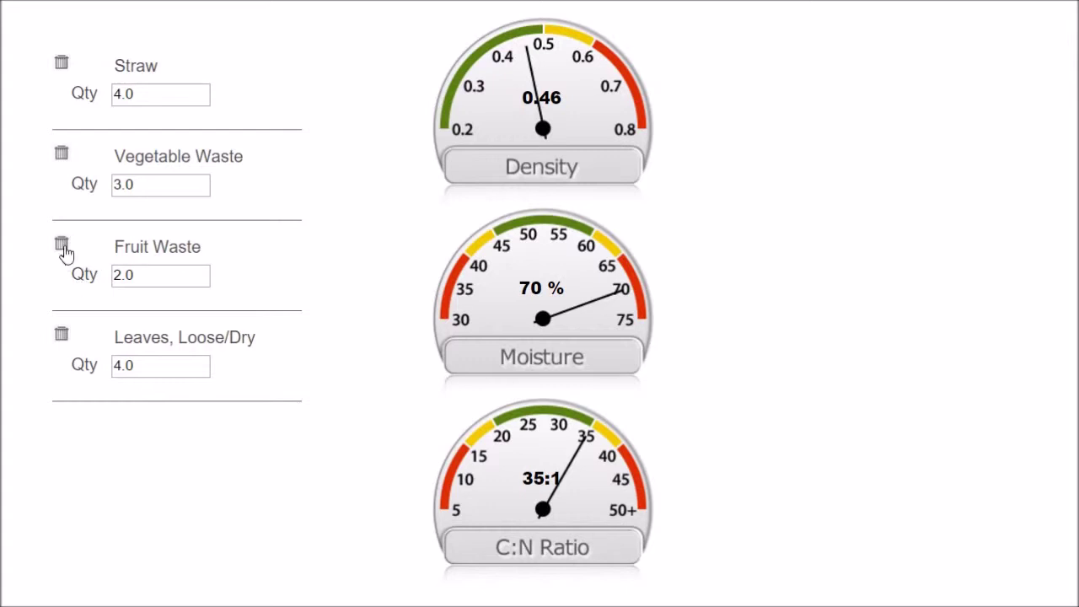
click(63, 246)
Confirm removing Fruit Waste, review the gauges, then request removing Leaves, Loose/Dry.
click(574, 91)
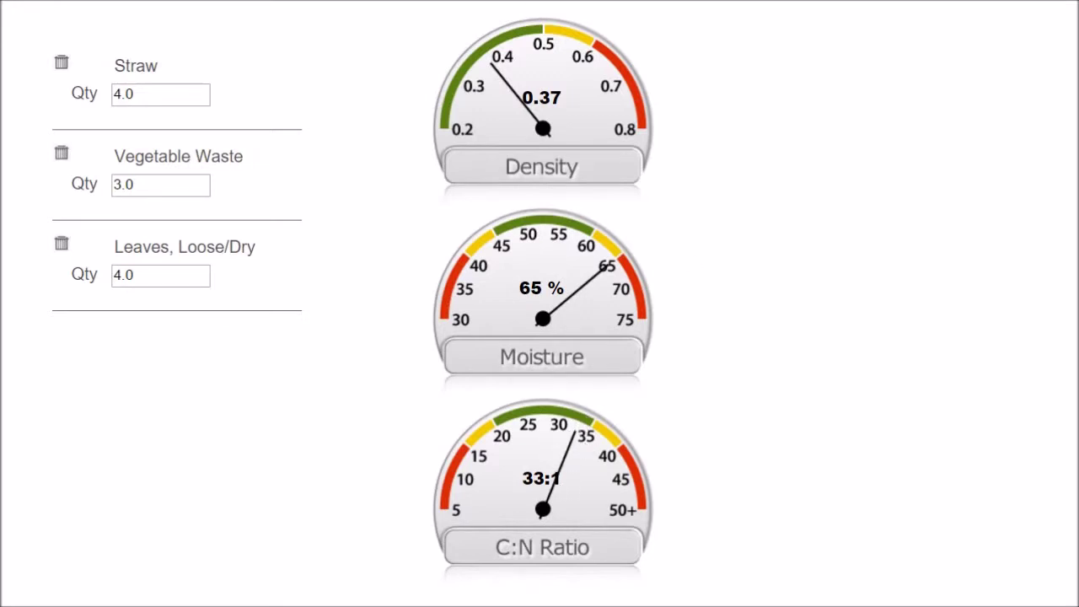
scroll(570, 379, up, 3)
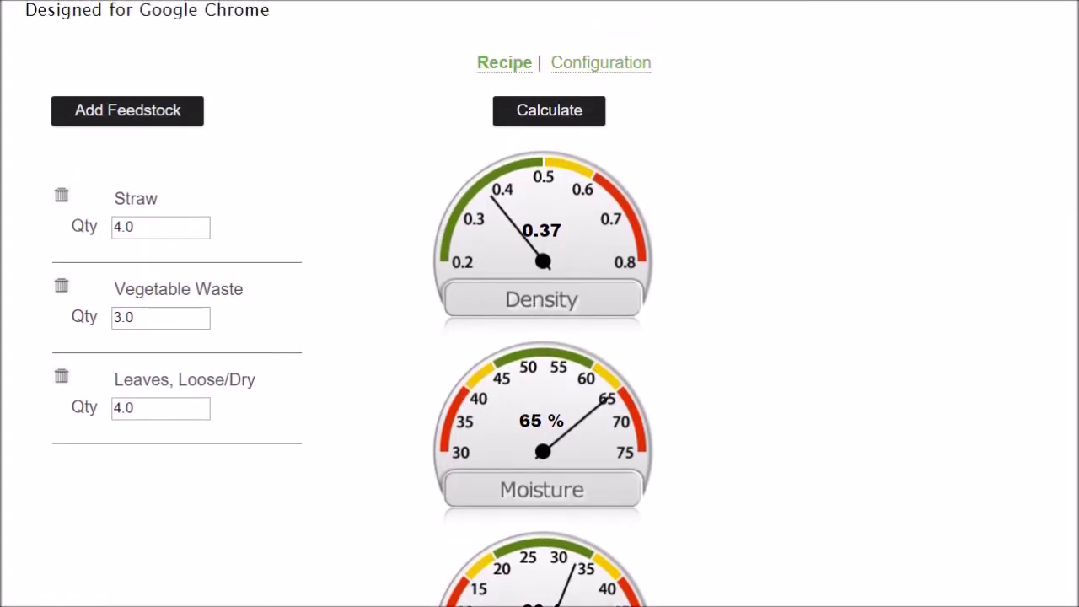
scroll(539, 337, down, 2)
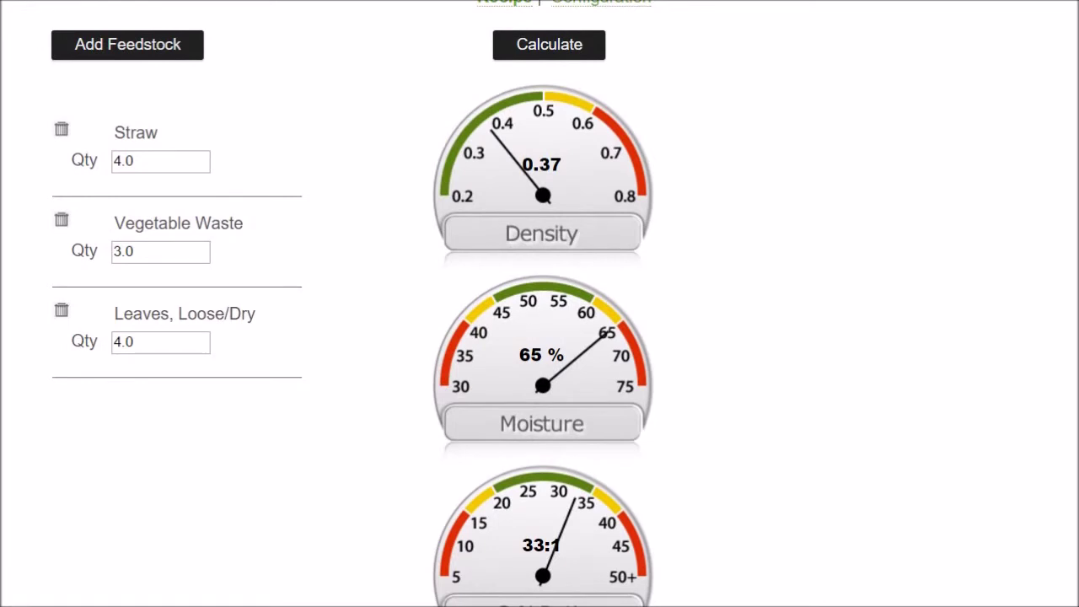
scroll(539, 337, up, 2)
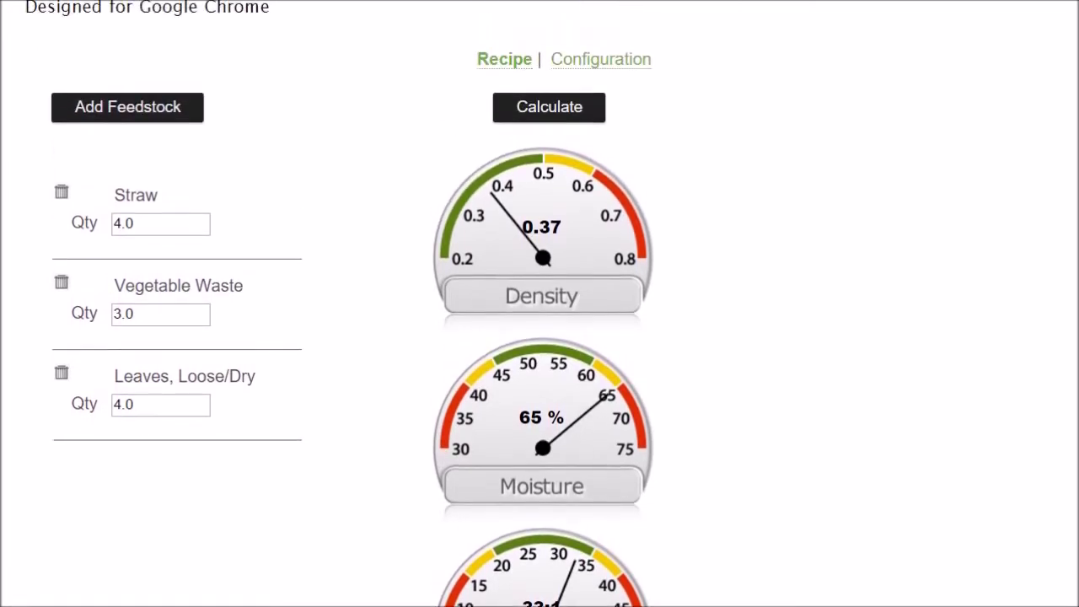
scroll(539, 337, up, 1)
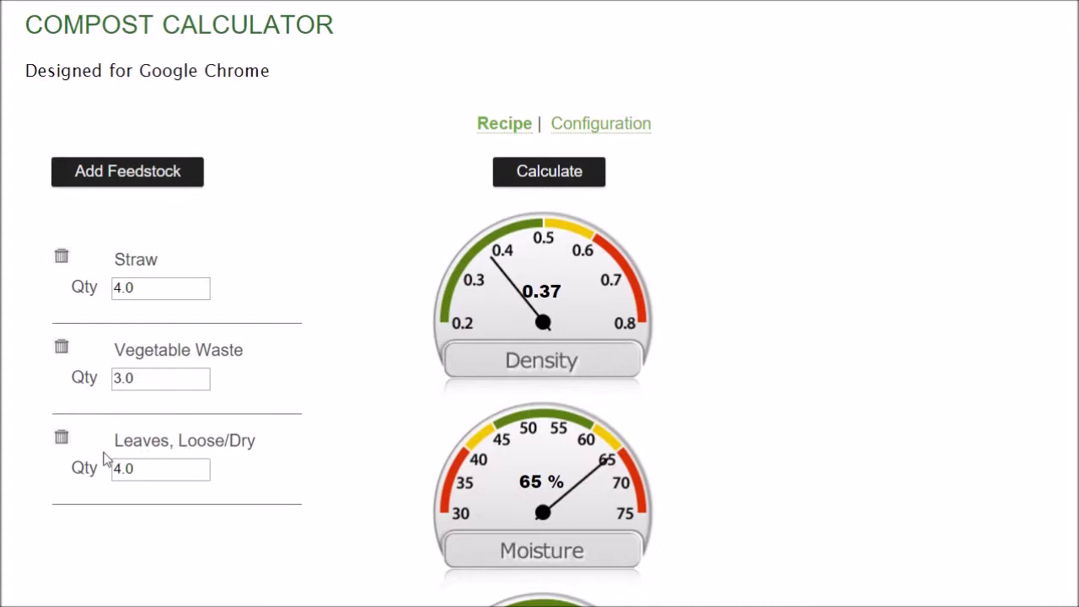
click(62, 438)
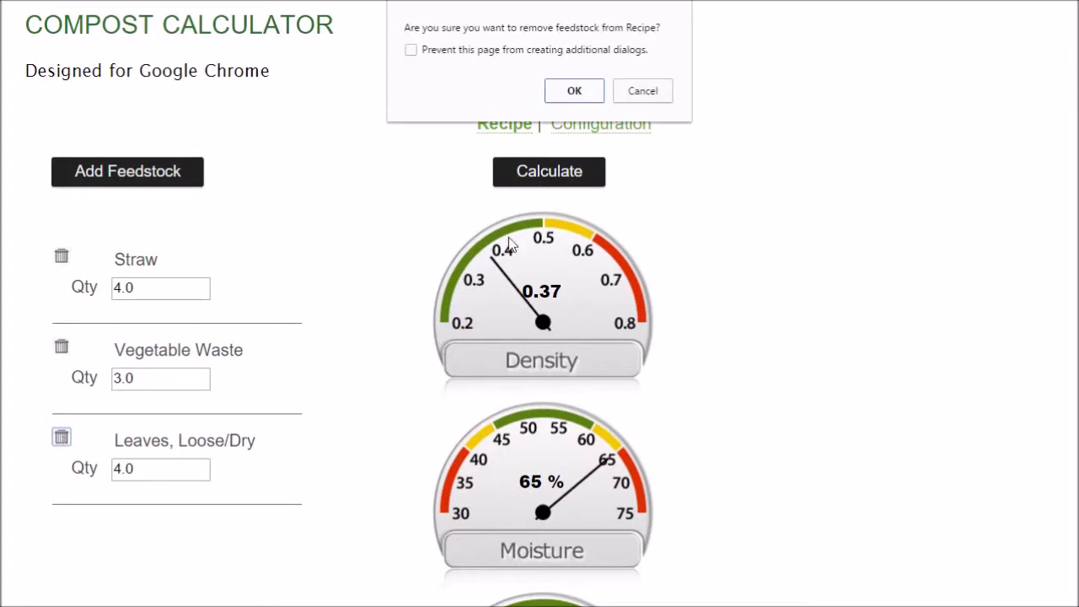
Confirm removing Leaves, Loose/Dry and add Newsprint from the feedstock list.
click(572, 91)
click(145, 185)
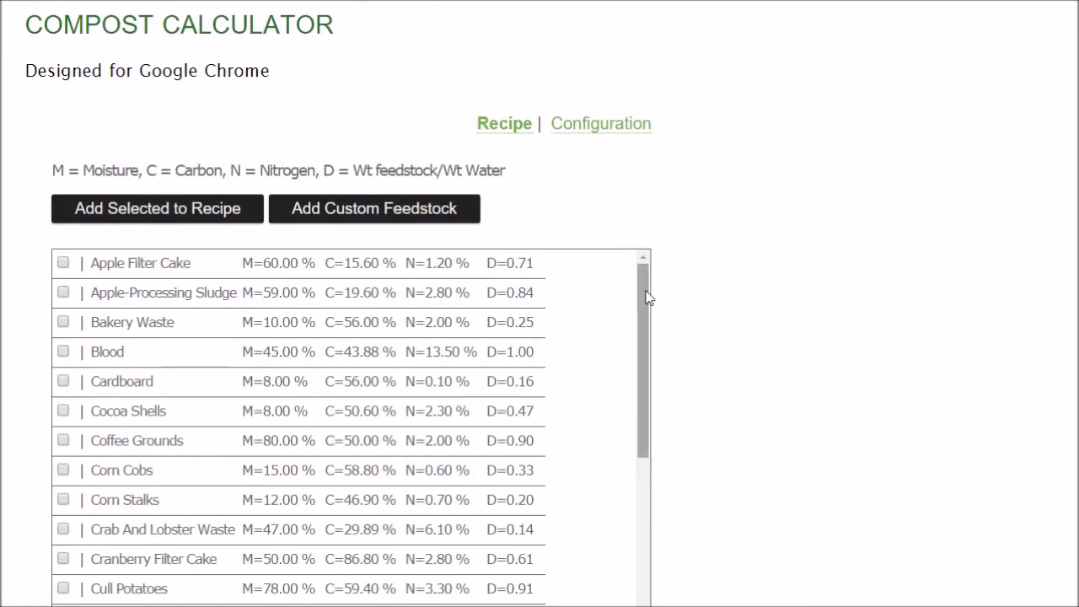
drag(646, 290, 645, 486)
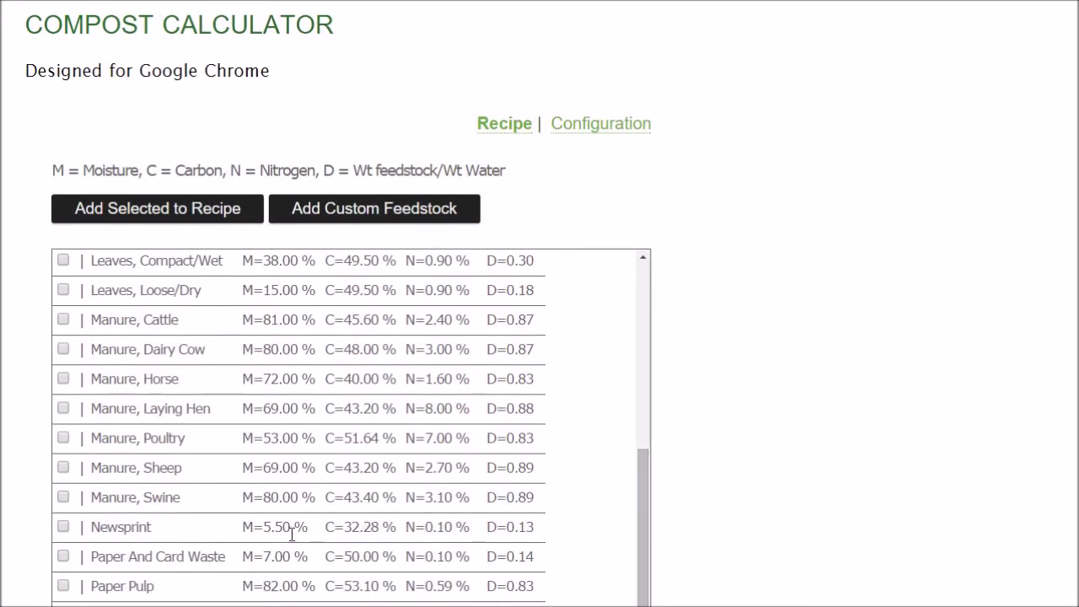
click(62, 526)
click(165, 221)
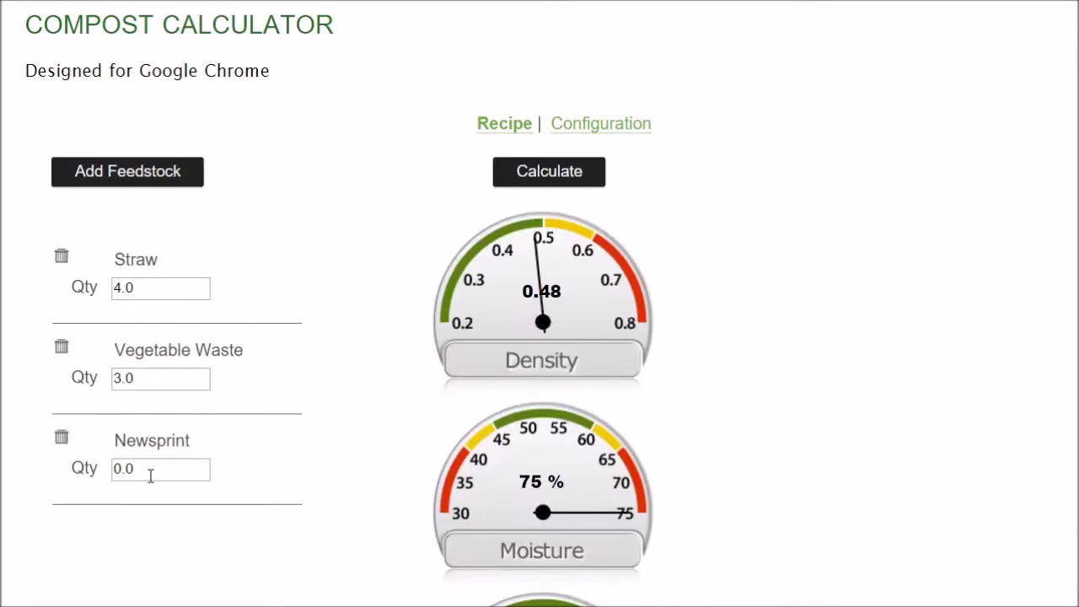
Set Newsprint's quantity to 4.0, giving density 0.35, moisture 66% and C:N 35:1.
click(150, 472)
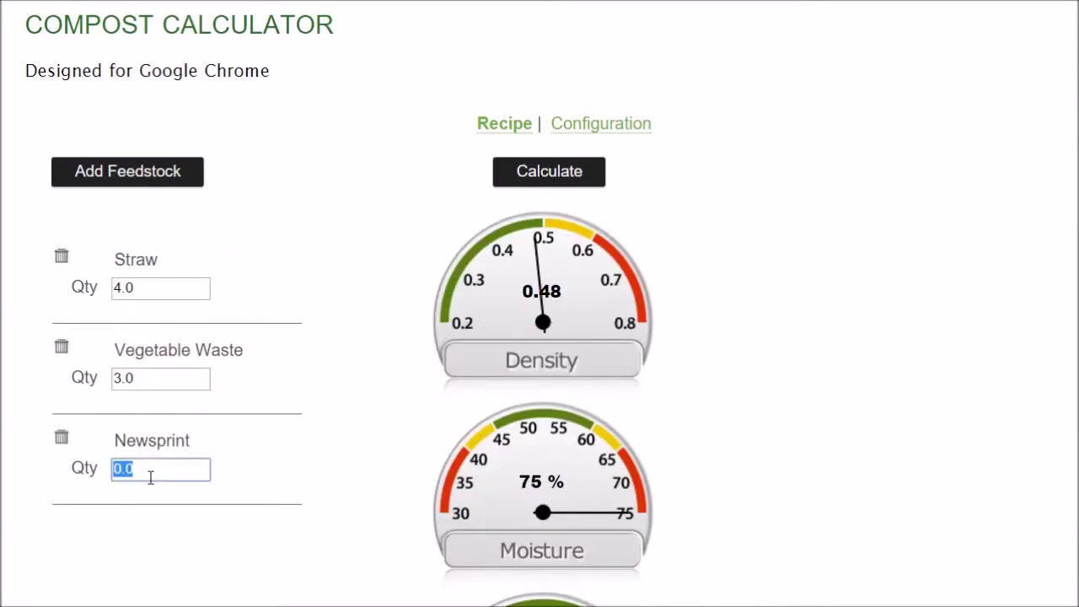
text(4.0)
key(Return)
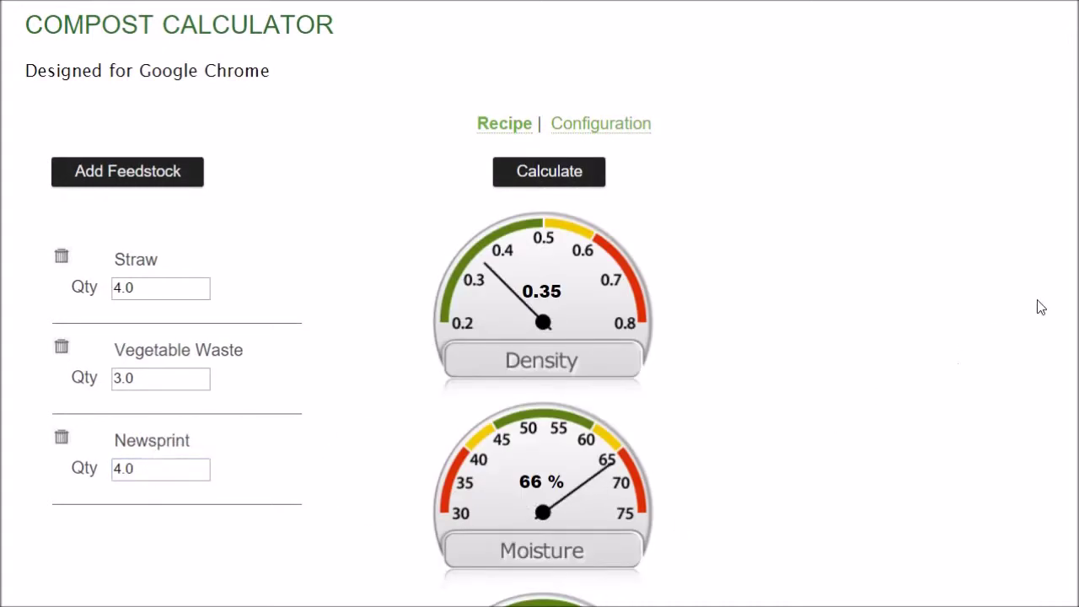
scroll(340, 304, down, 2)
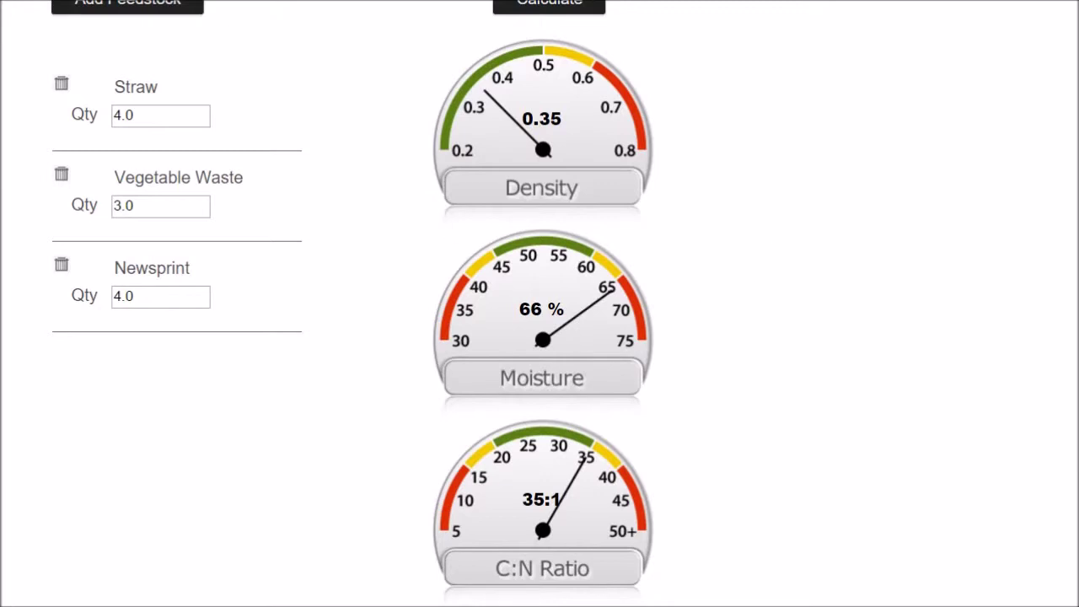
scroll(540, 304, up, 2)
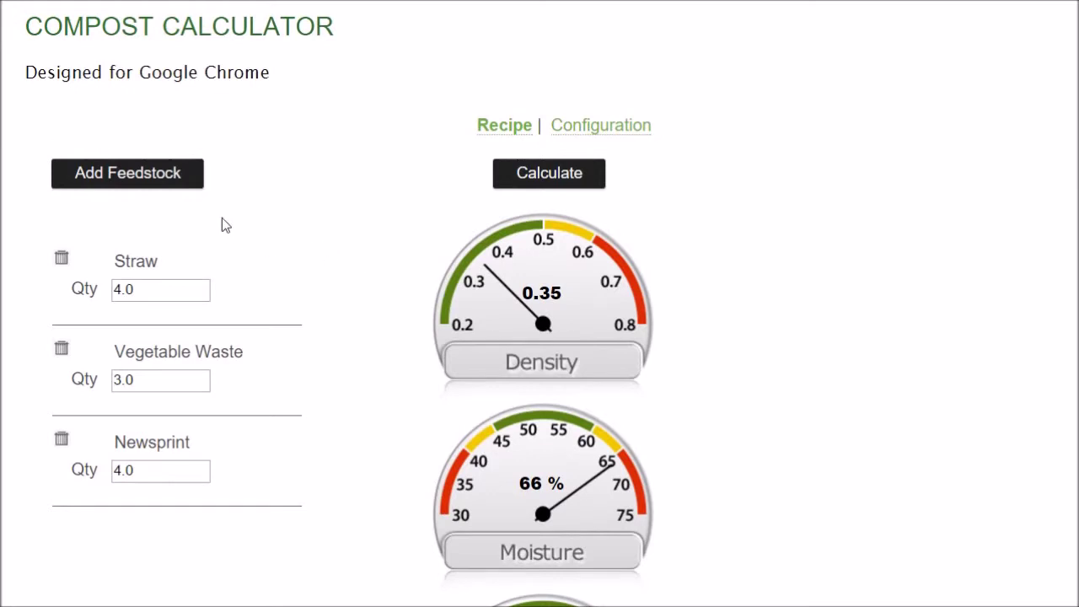
Add Manure, Dairy Cow at 5.0, moving gauges to density 0.52, moisture 73%, C:N 23:1.
click(174, 179)
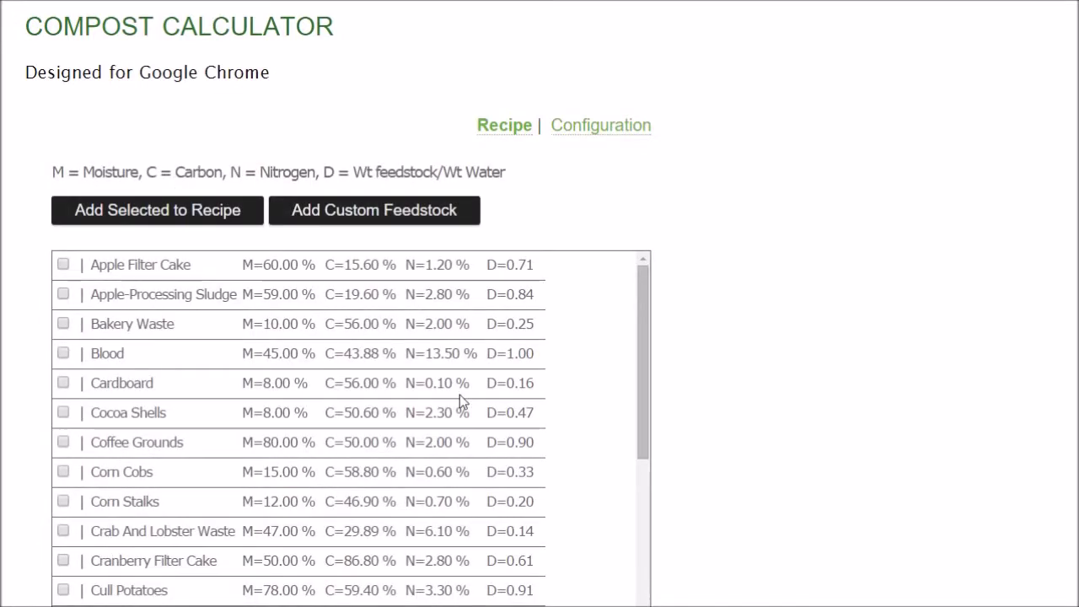
drag(646, 274, 646, 434)
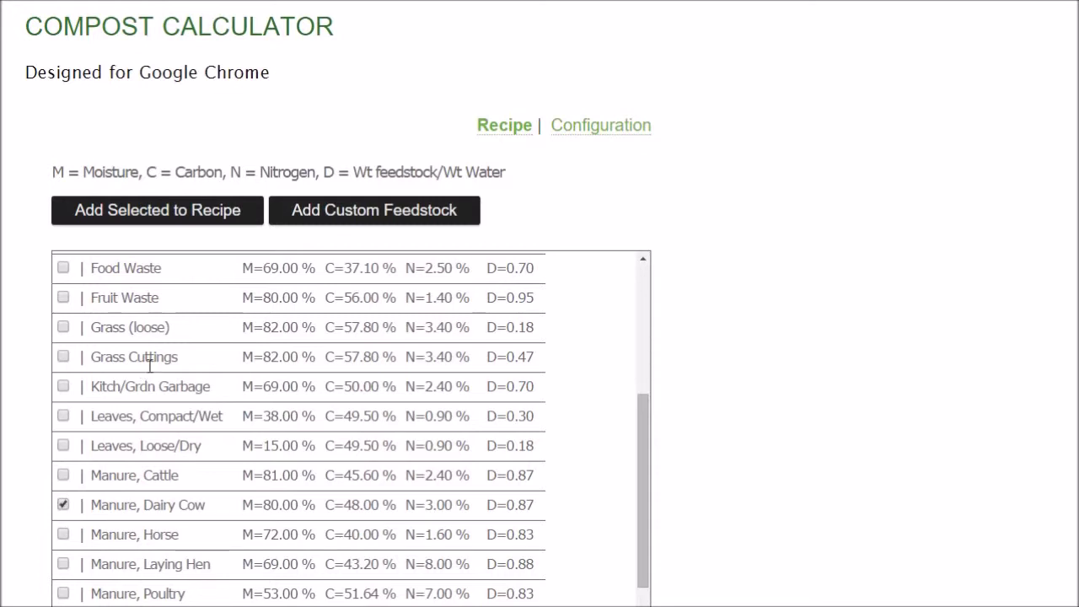
click(220, 210)
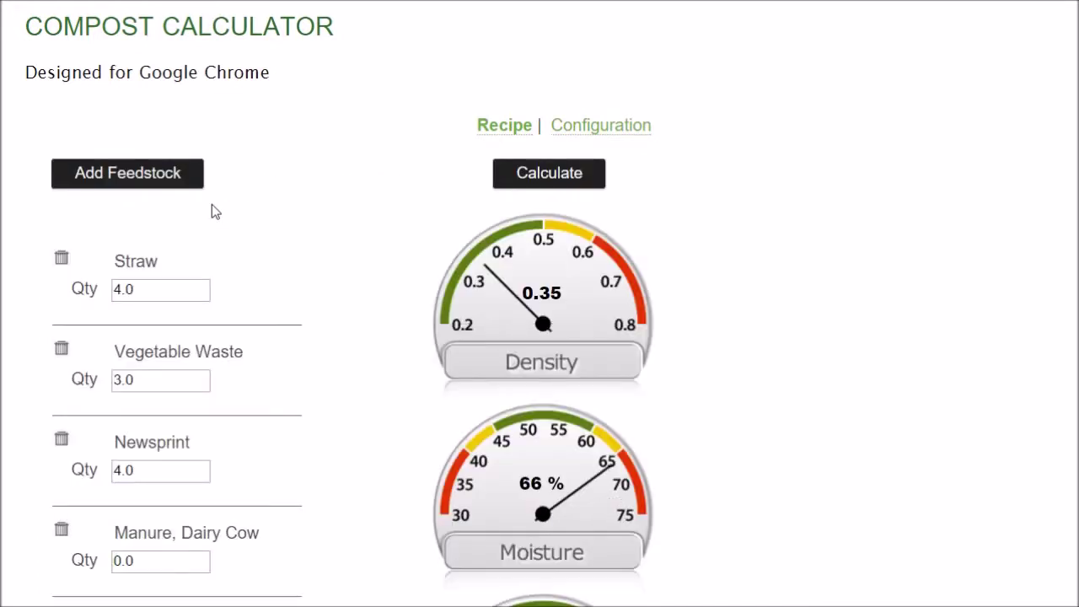
double_click(192, 560)
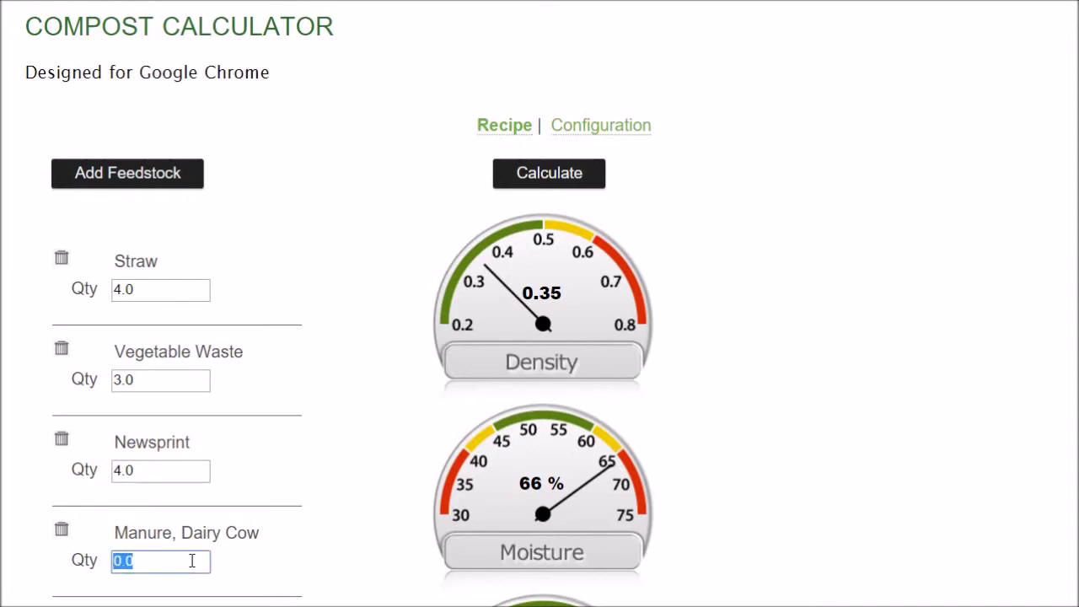
text(5.0)
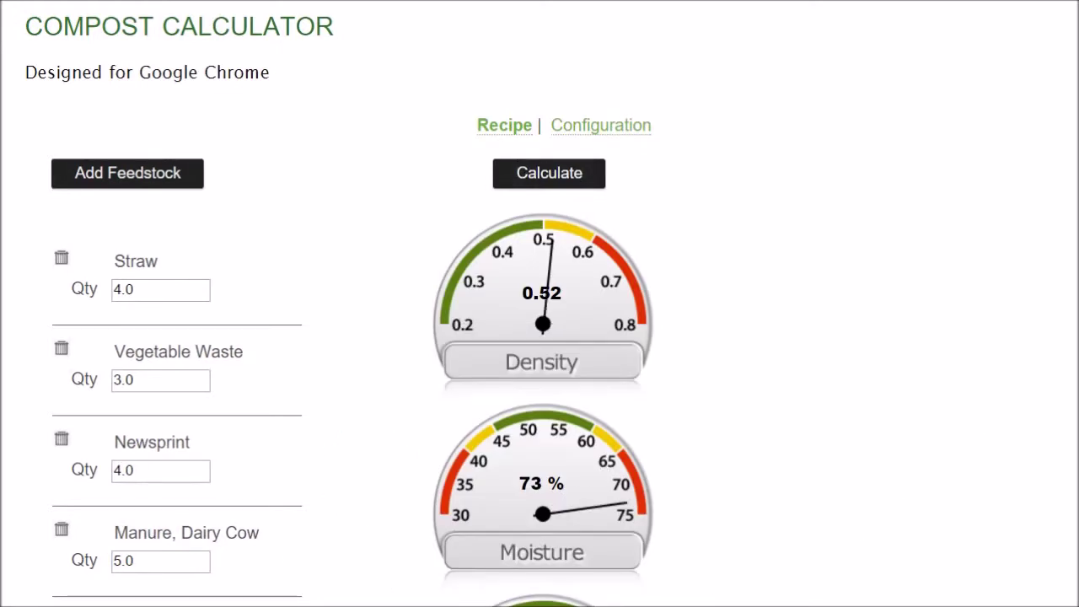
scroll(539, 337, down, 3)
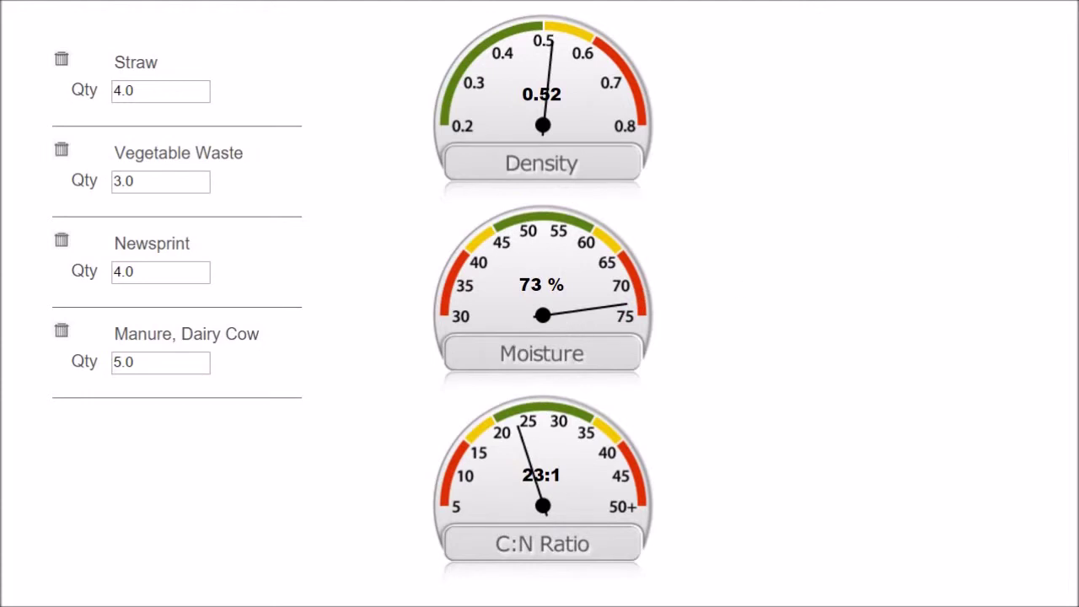
scroll(540, 303, up, 3)
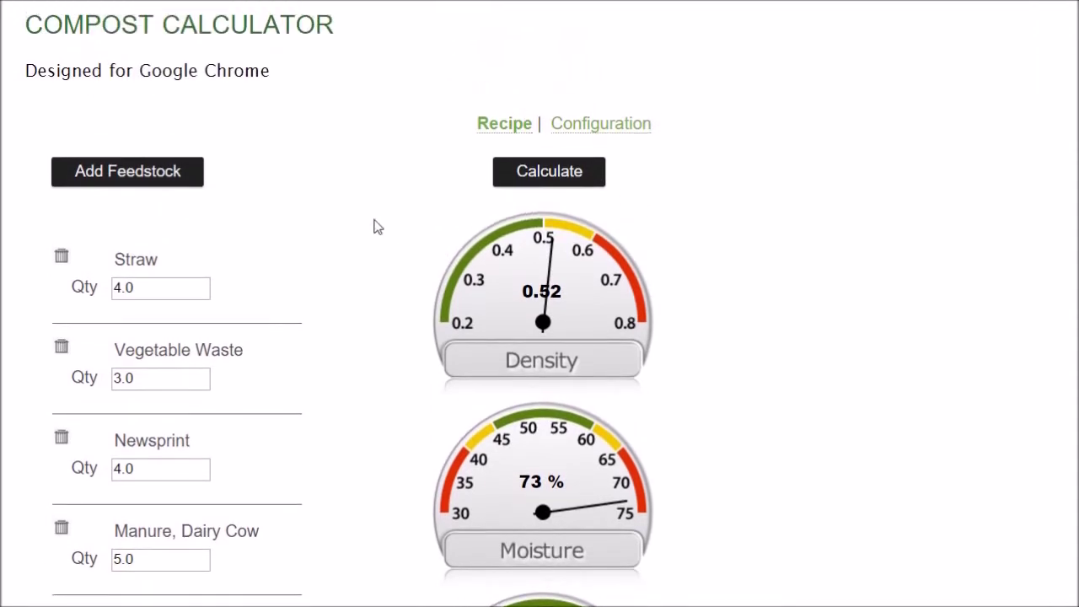
click(161, 179)
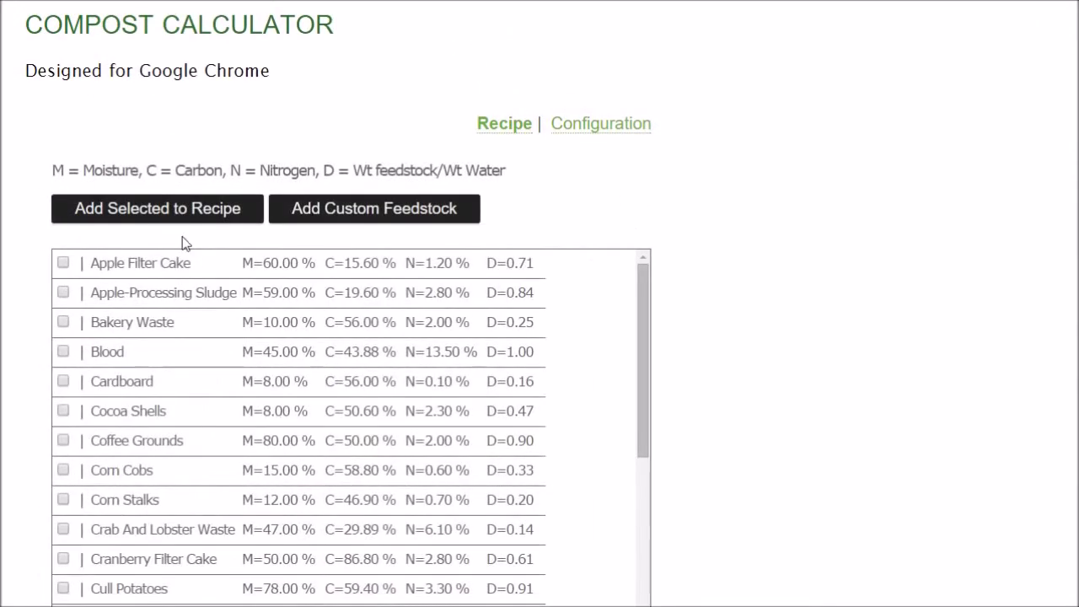
Put Leaves, Loose/Dry back into the recipe as the fifth feedstock at quantity 0.0.
drag(643, 311, 638, 426)
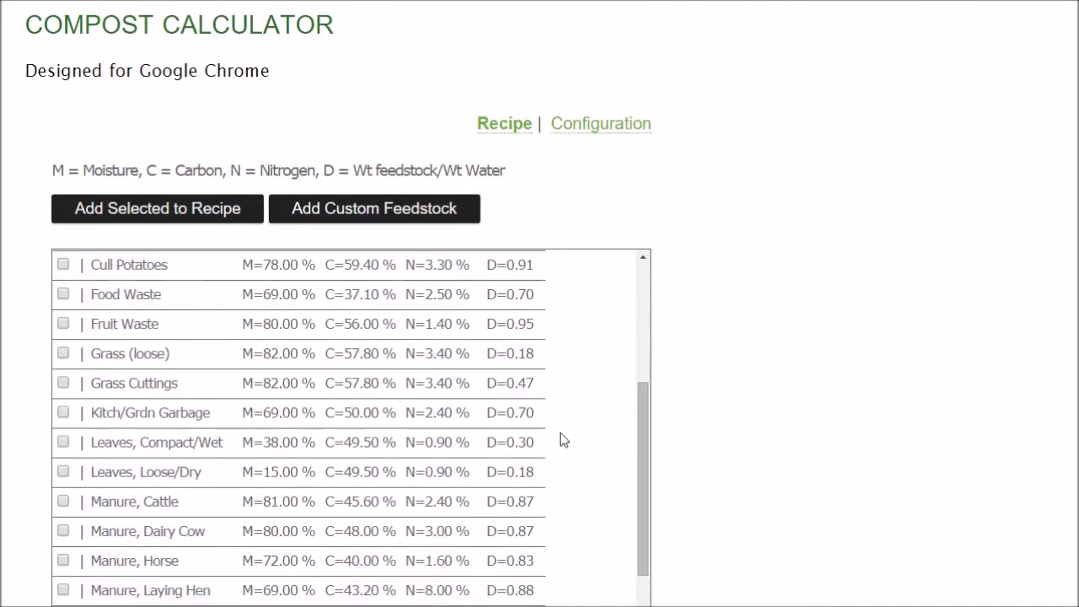
click(65, 473)
click(197, 212)
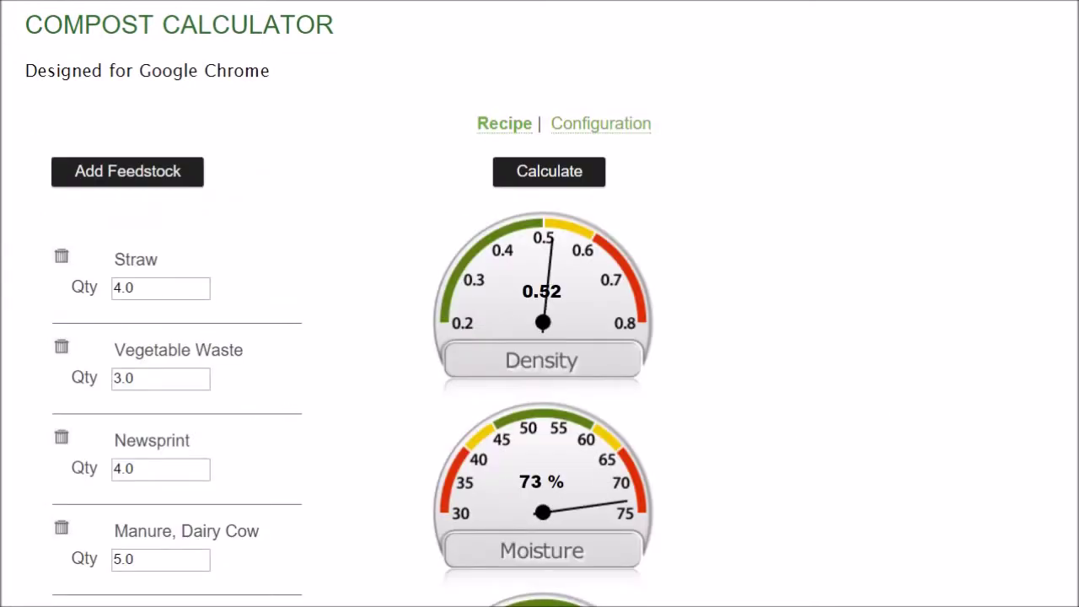
scroll(340, 306, down, 1)
Enter 10 as the Leaves, Loose/Dry quantity and recalculate the gauges.
scroll(339, 306, down, 2)
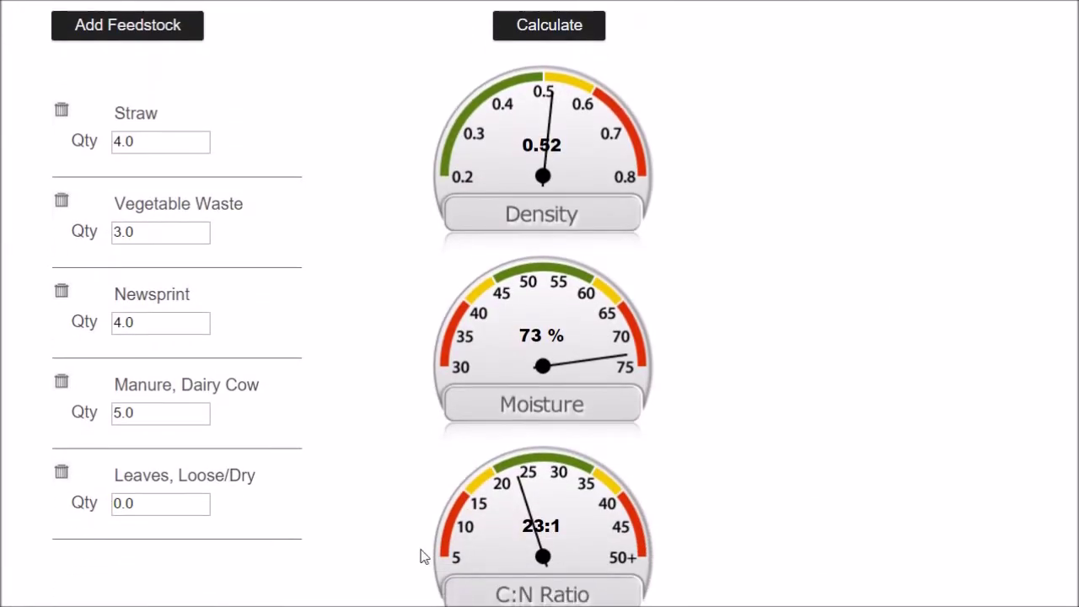
double_click(150, 514)
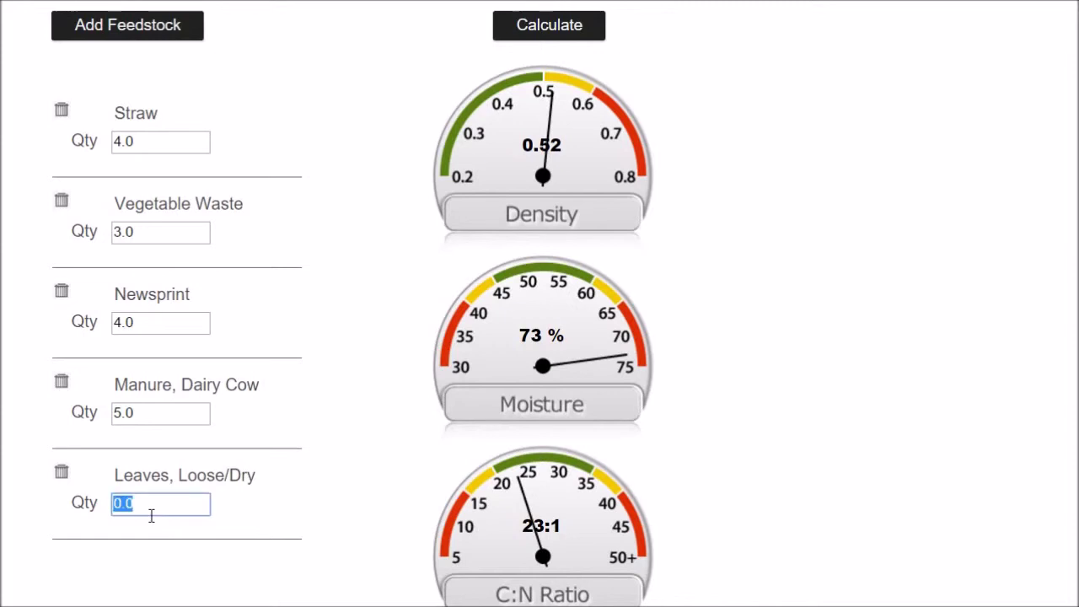
text(10)
key(Return)
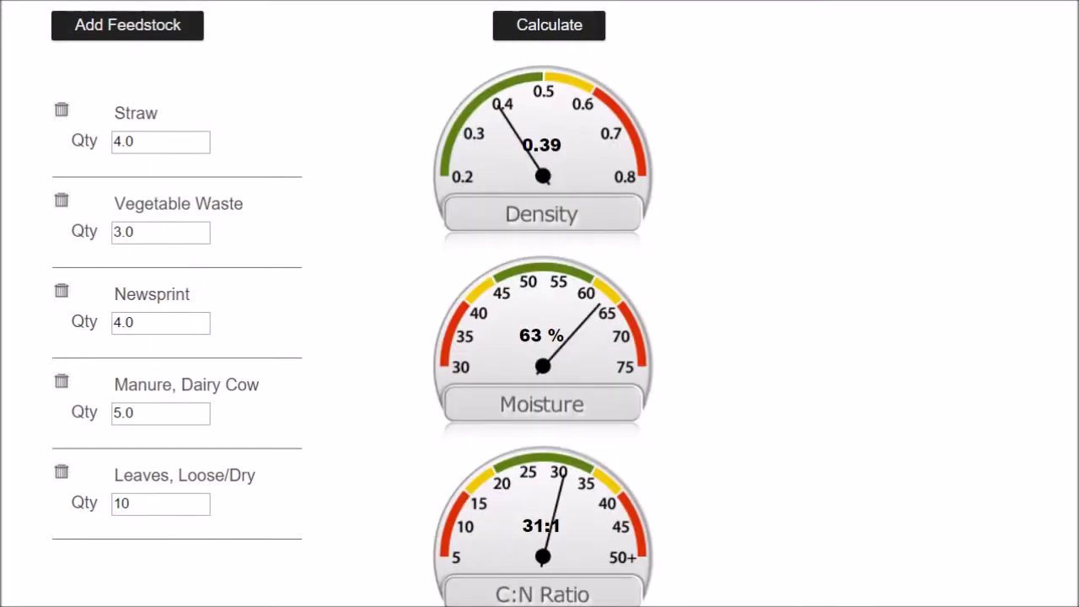
scroll(539, 303, down, 1)
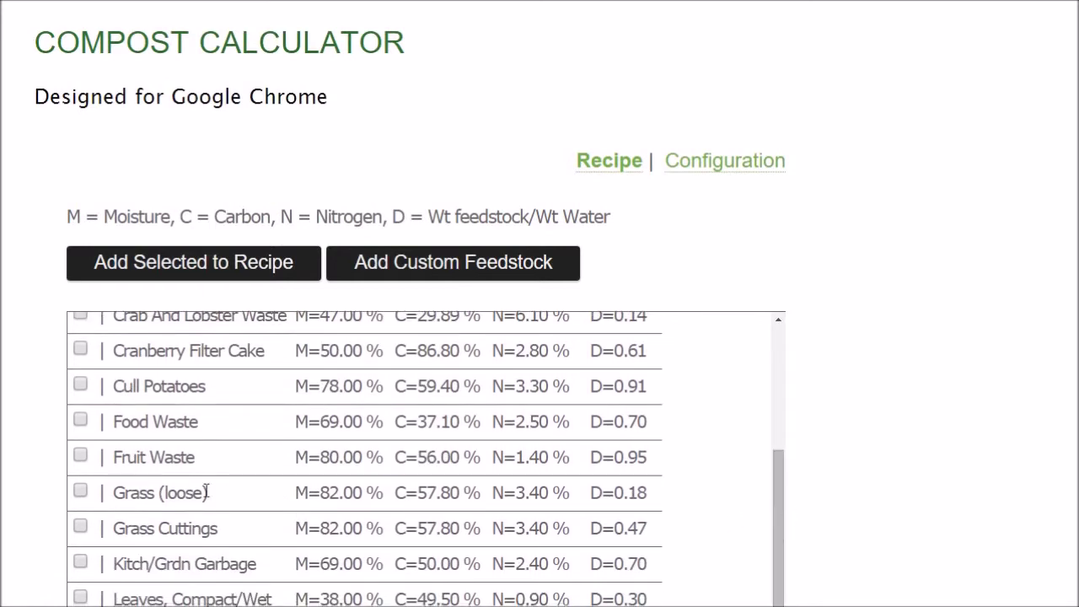
Add Fruit Waste to the recipe and give it a quantity of 30.
click(80, 456)
click(210, 268)
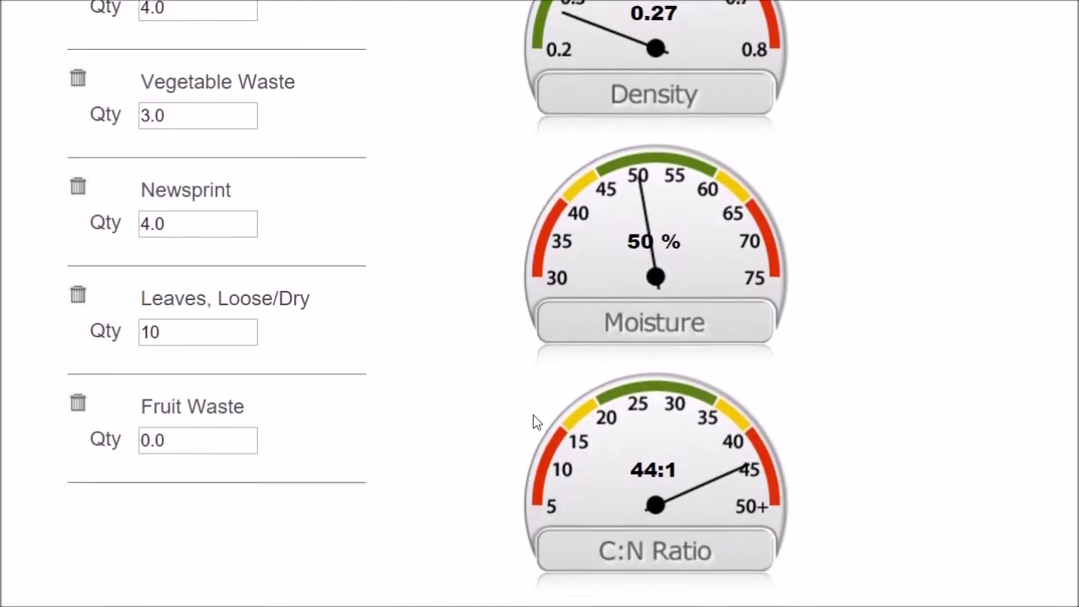
double_click(220, 453)
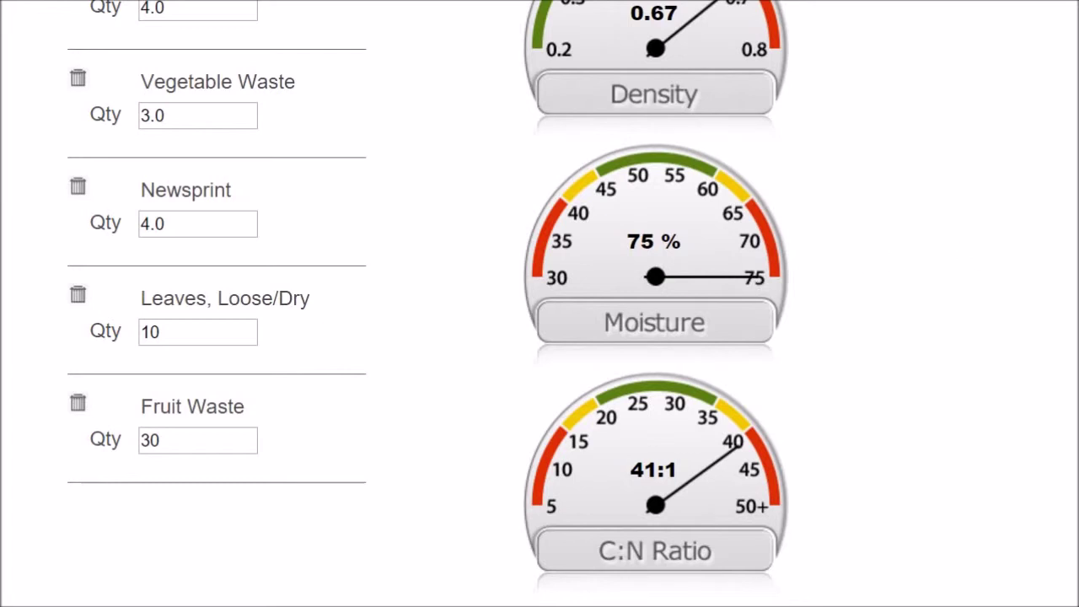
scroll(740, 225, up, 3)
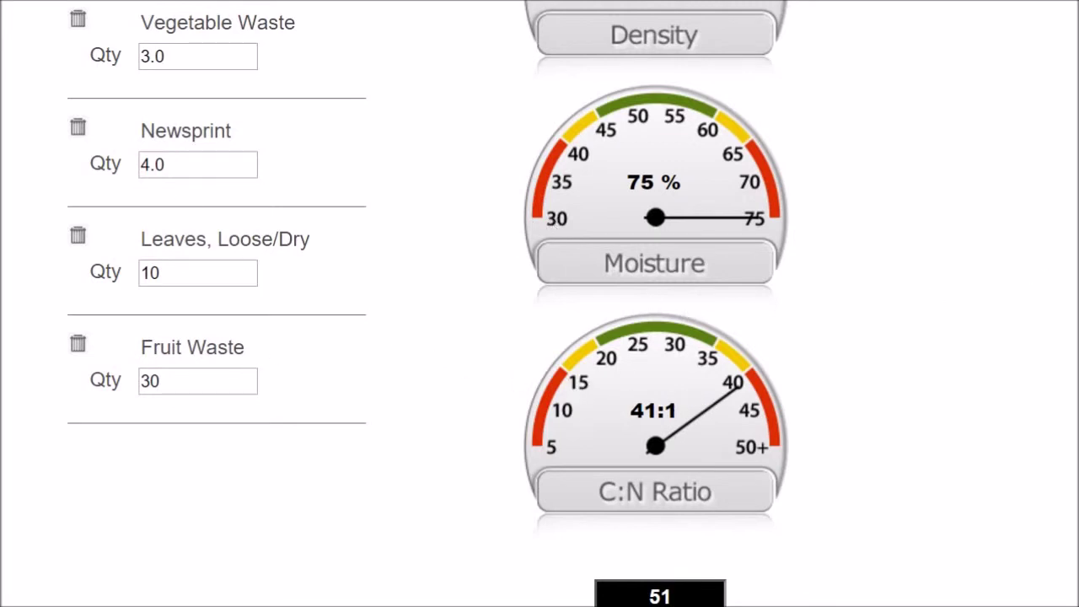
scroll(540, 303, up, 3)
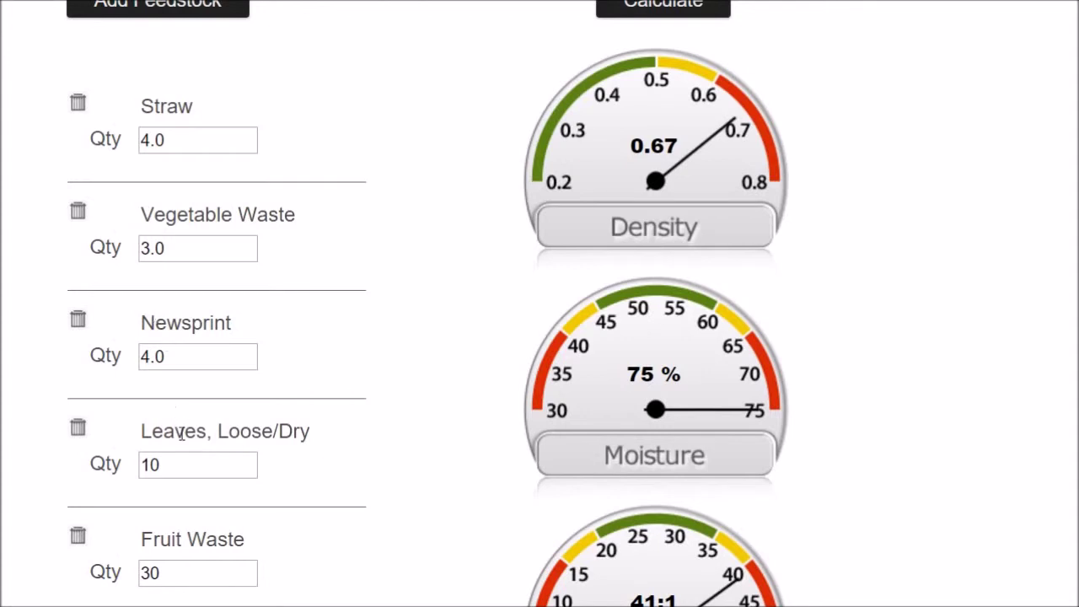
Set Leaves, Loose/Dry to 30 and Vegetable Waste to 15.
double_click(178, 471)
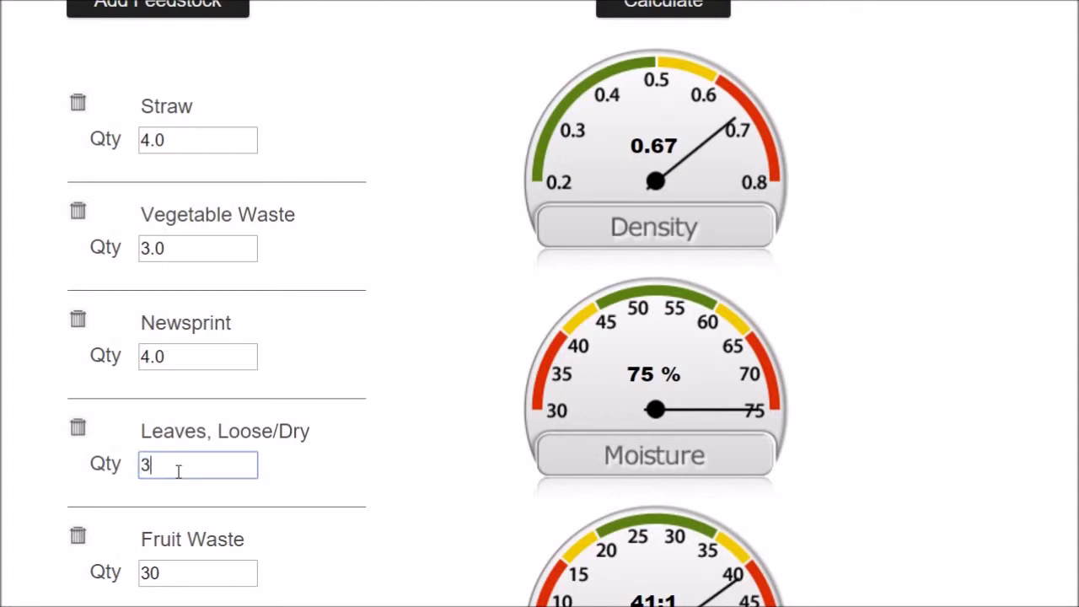
text(0)
key(Return)
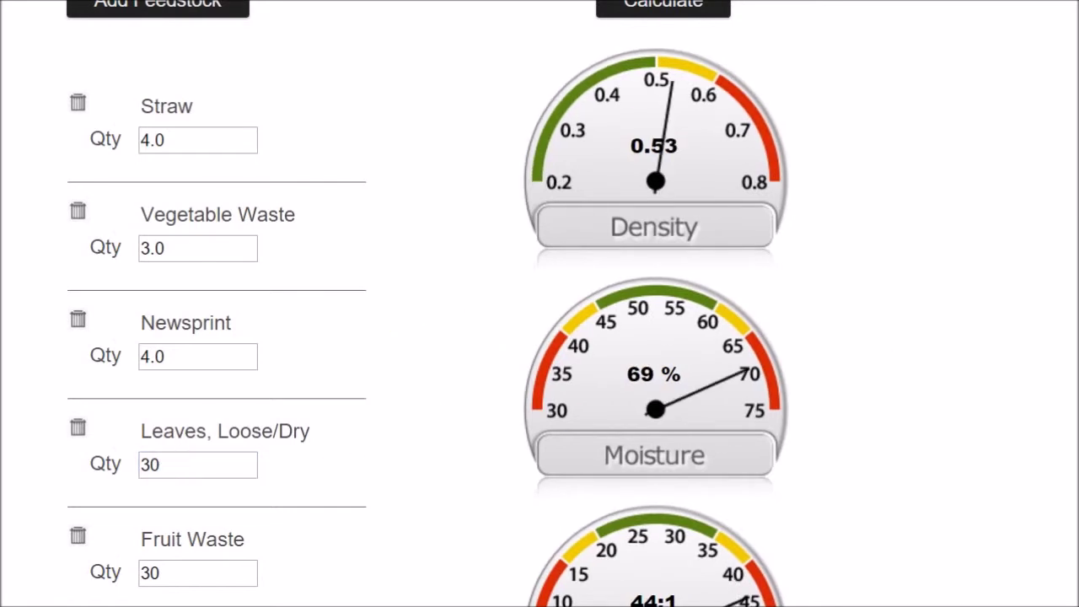
scroll(540, 303, down, 3)
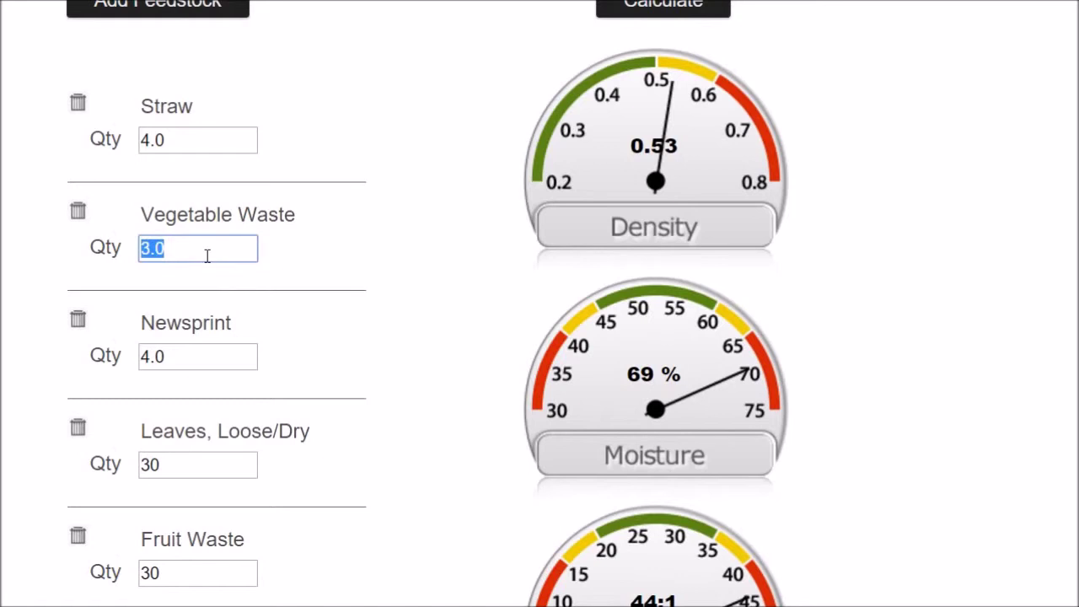
text(15)
key(Return)
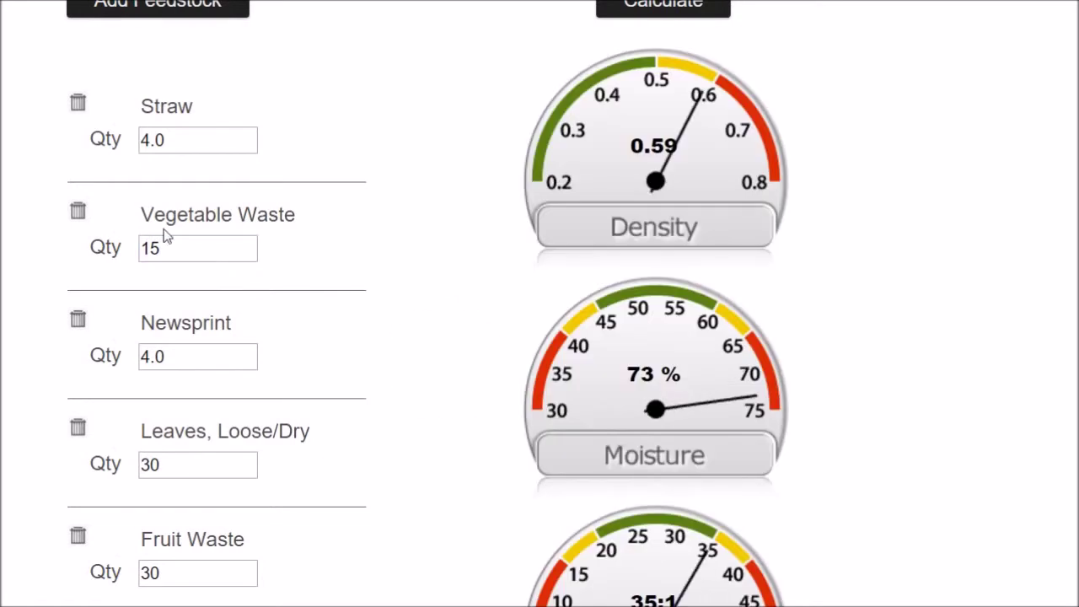
scroll(663, 370, down, 3)
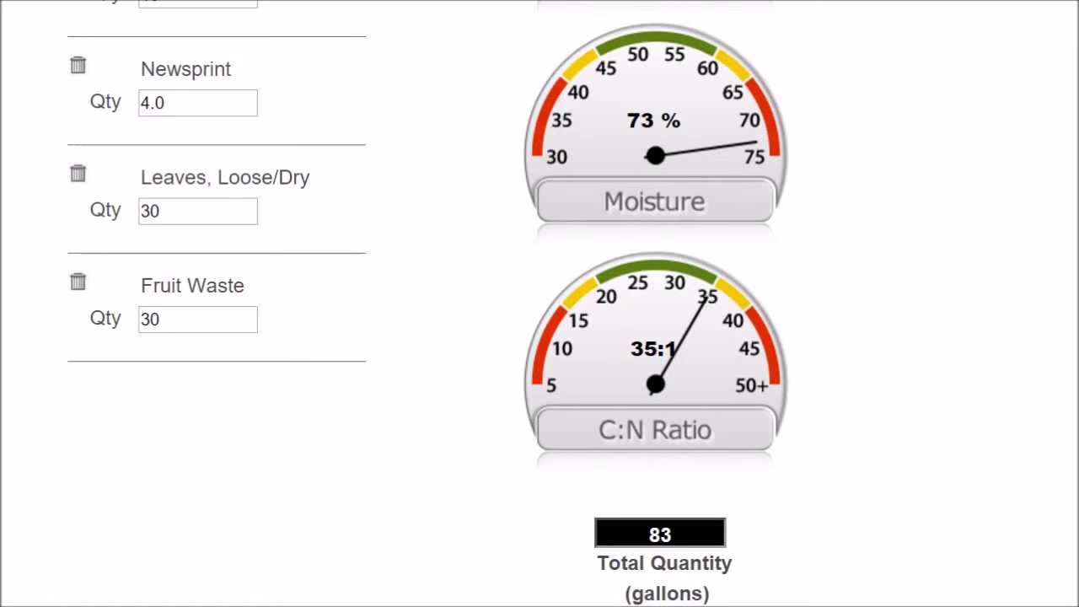
scroll(428, 303, up, 3)
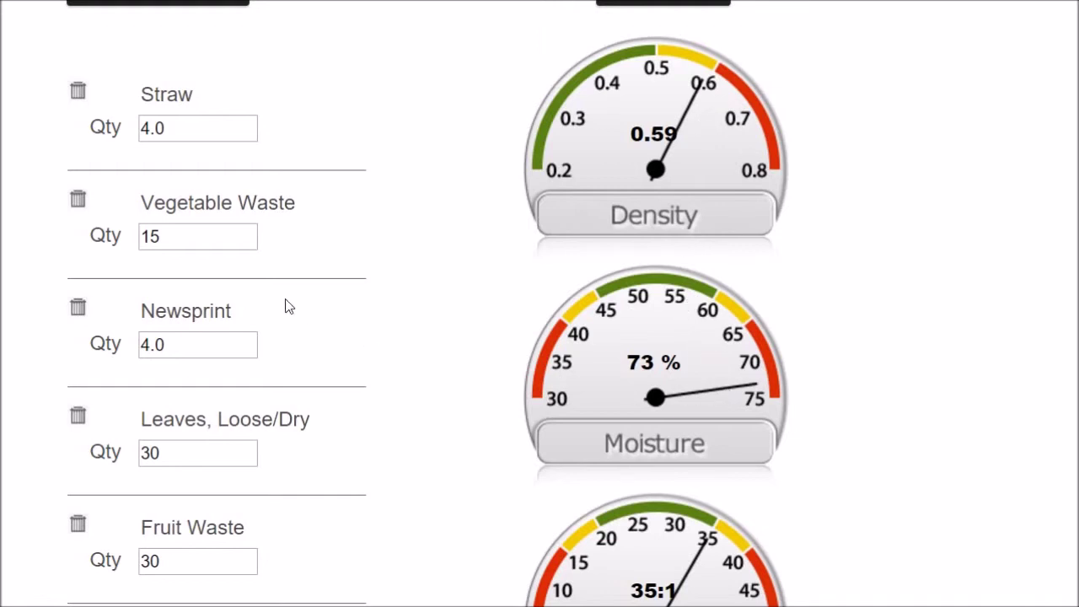
Try Vegetable Waste at 30, then revert it to 15.
double_click(187, 242)
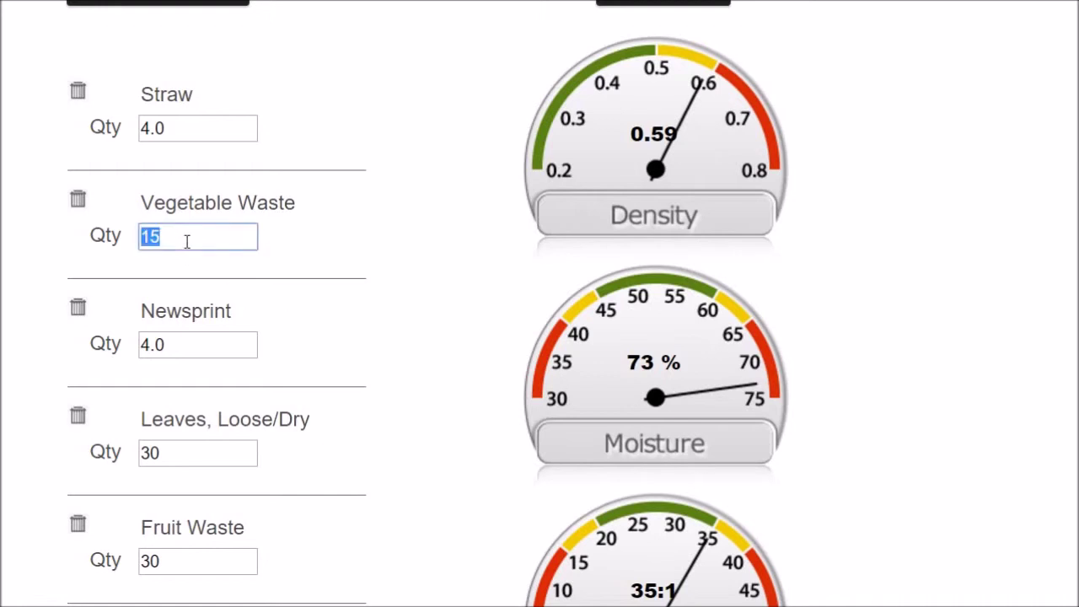
text(30)
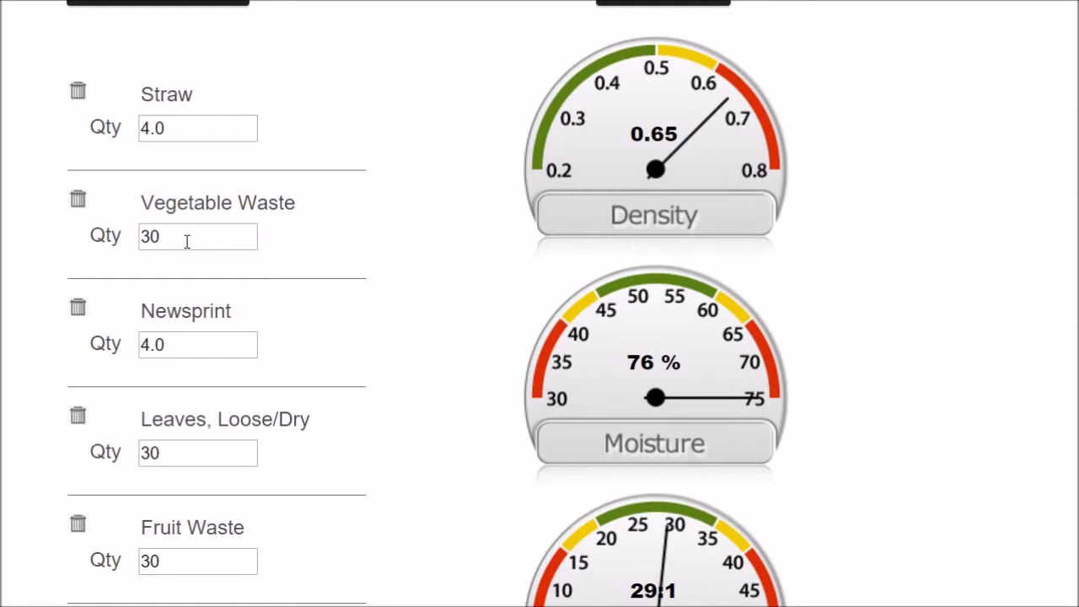
double_click(187, 242)
text(1)
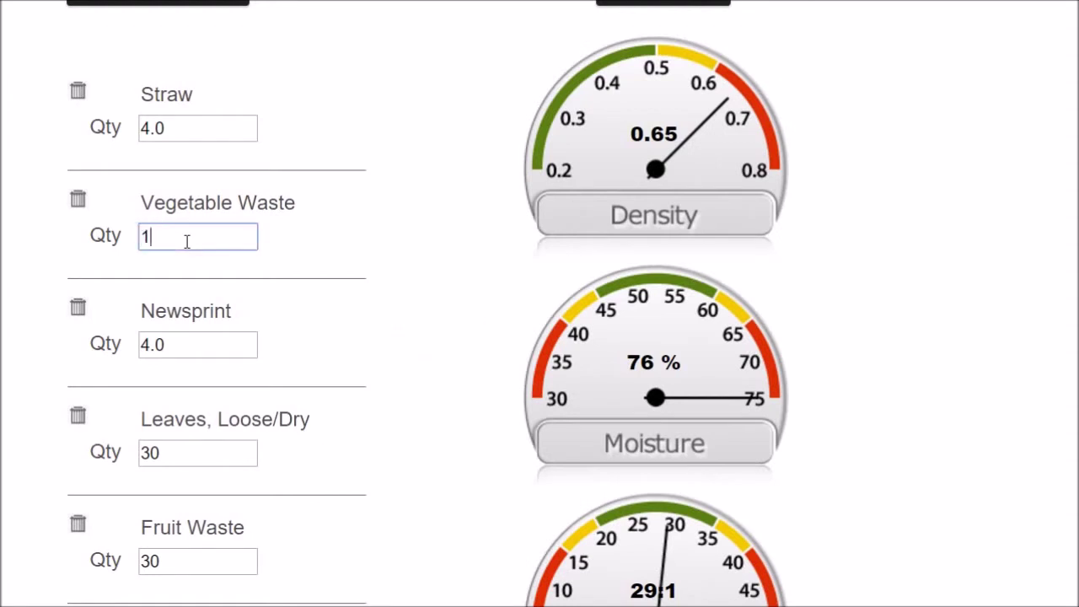
text(5)
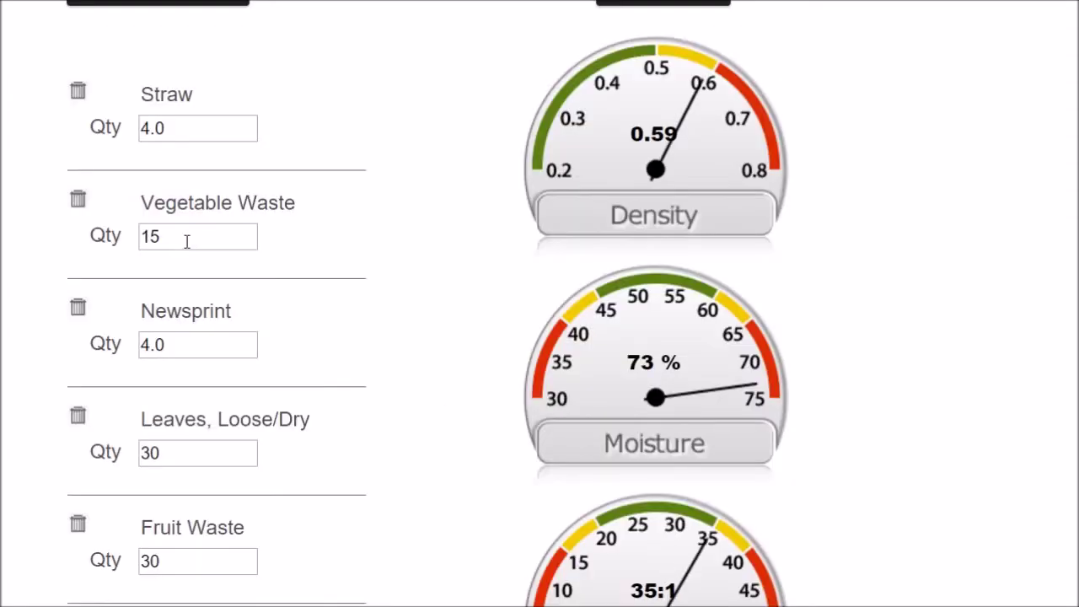
Change the Straw quantity to 15 so the gauges read 0.54, 72% and 37:1.
double_click(187, 131)
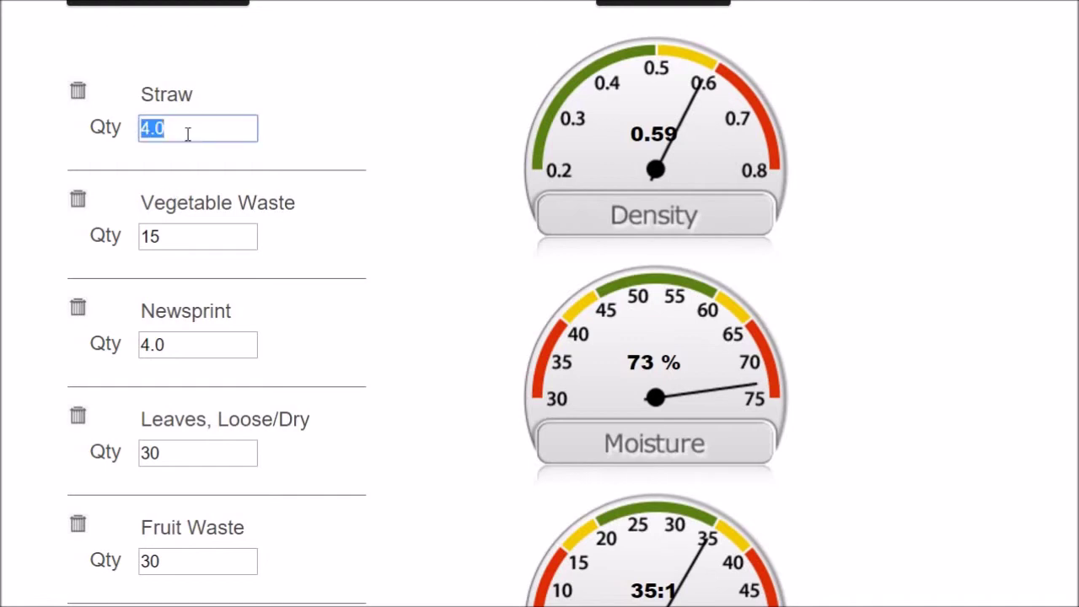
text(15)
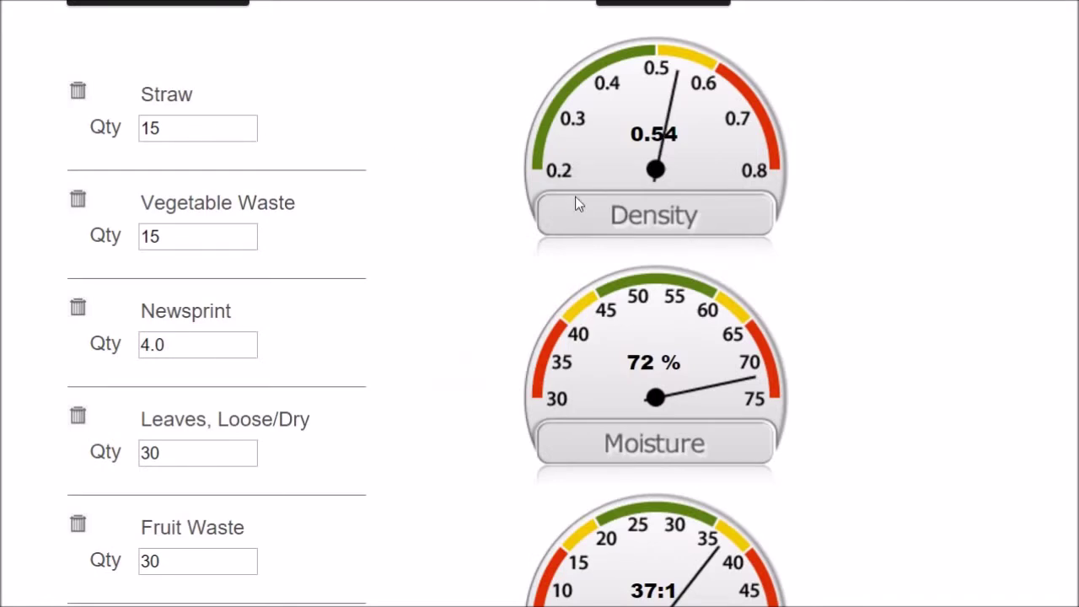
scroll(654, 304, down, 3)
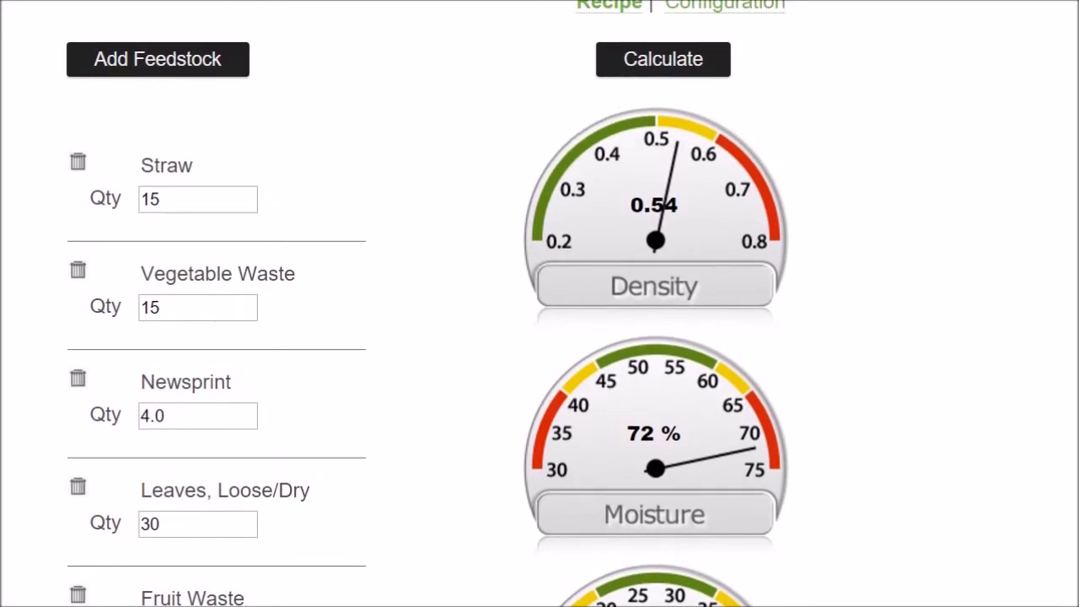
Add Grass (loose) from the feedstock list to the recipe at quantity 0.0.
click(166, 68)
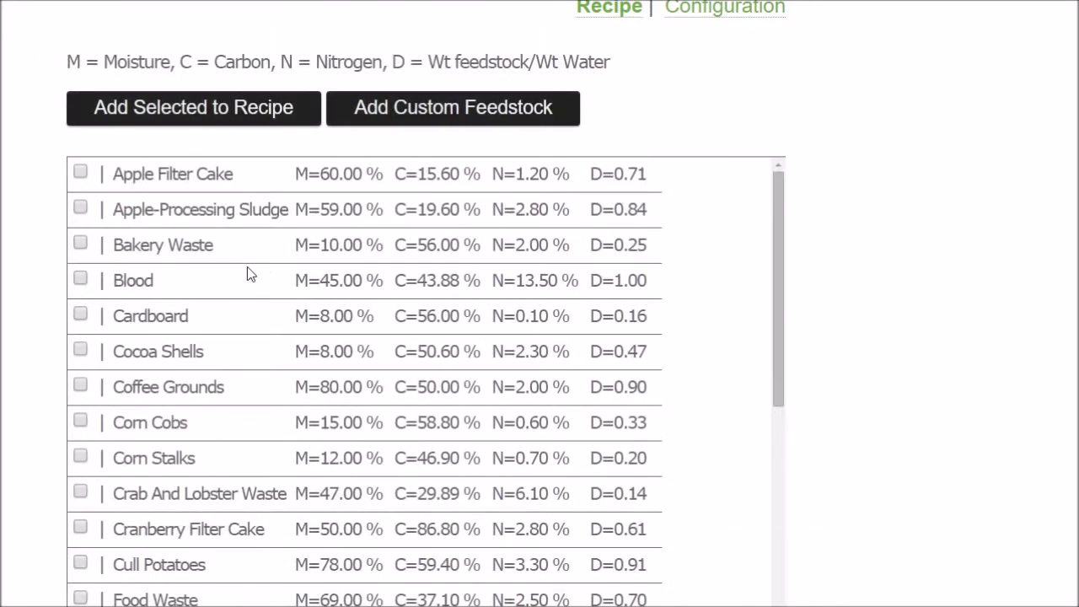
drag(782, 252, 806, 398)
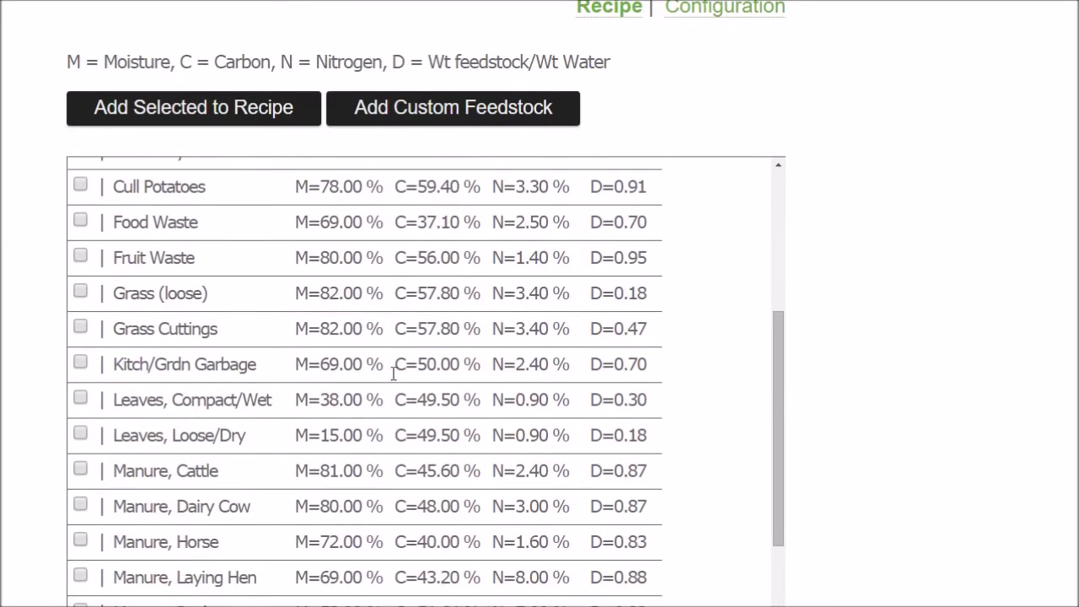
click(81, 292)
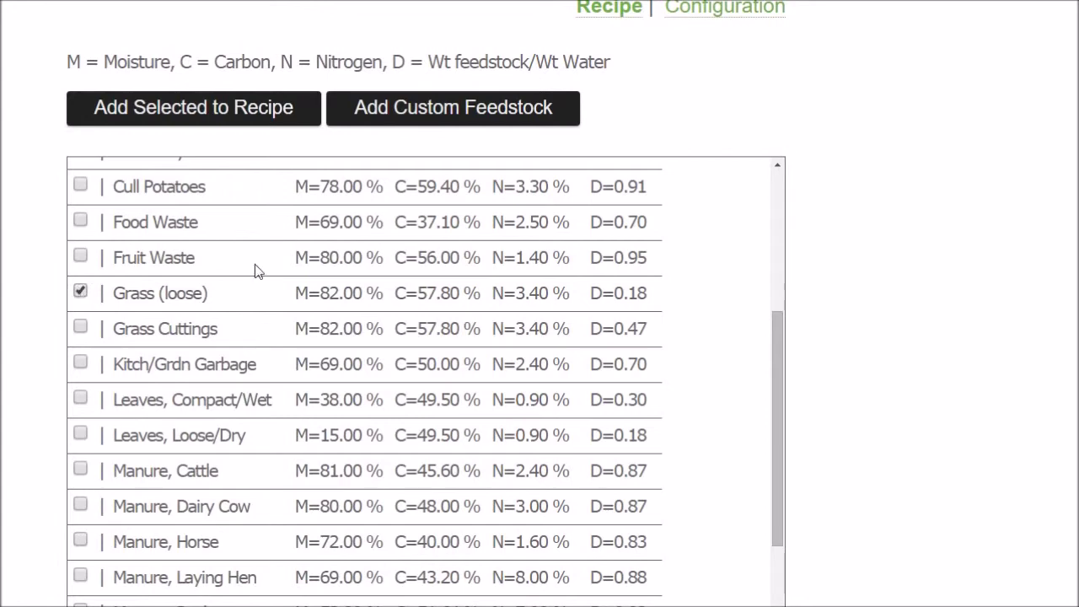
click(246, 123)
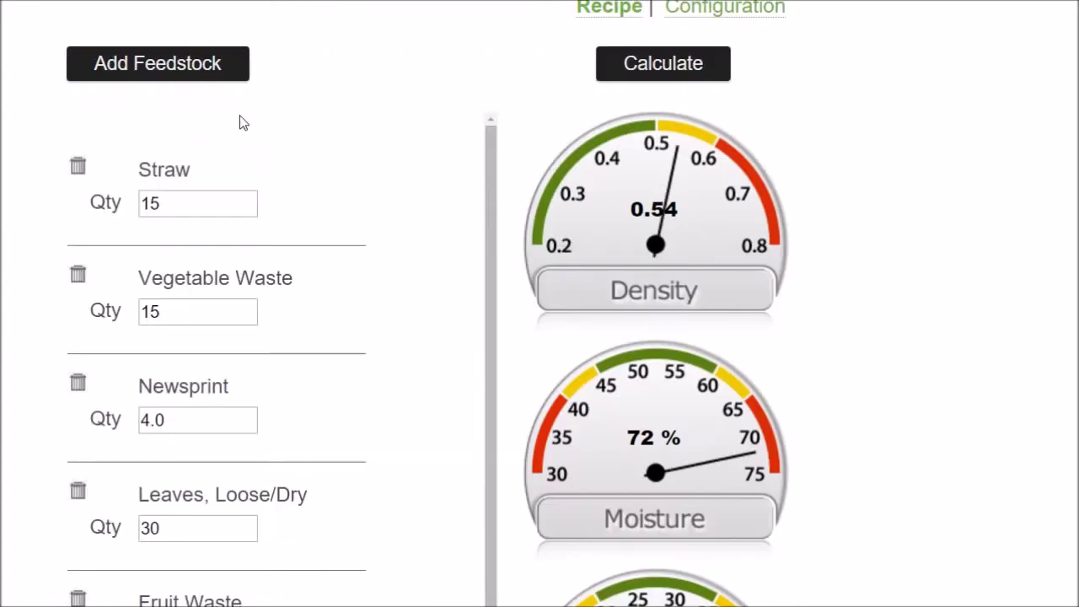
scroll(540, 304, down, 3)
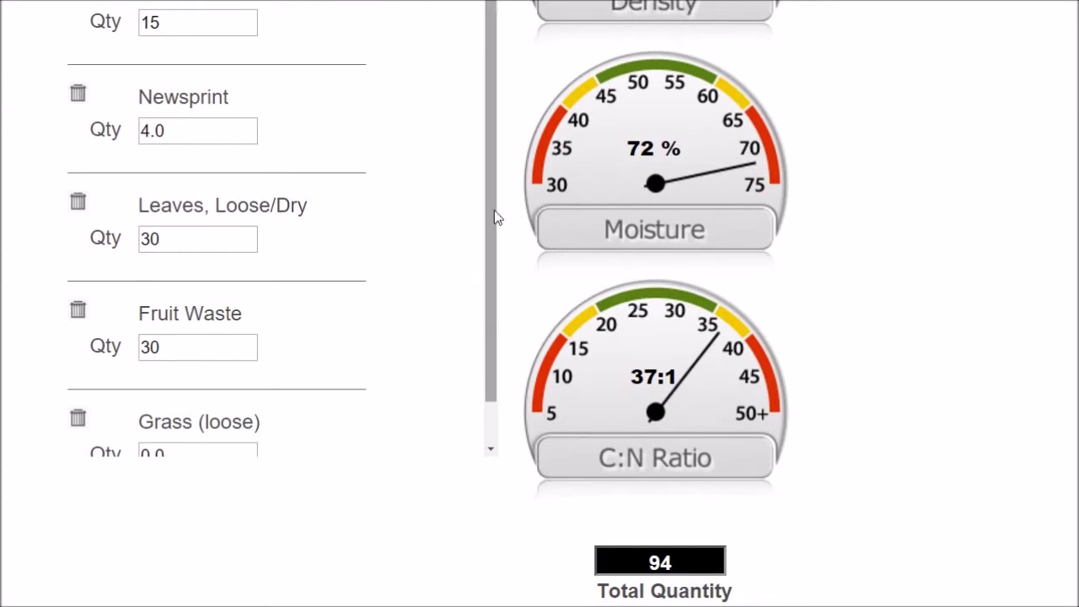
Give Grass (loose) a quantity of 10, bringing the total quantity to 104.
drag(491, 210, 492, 255)
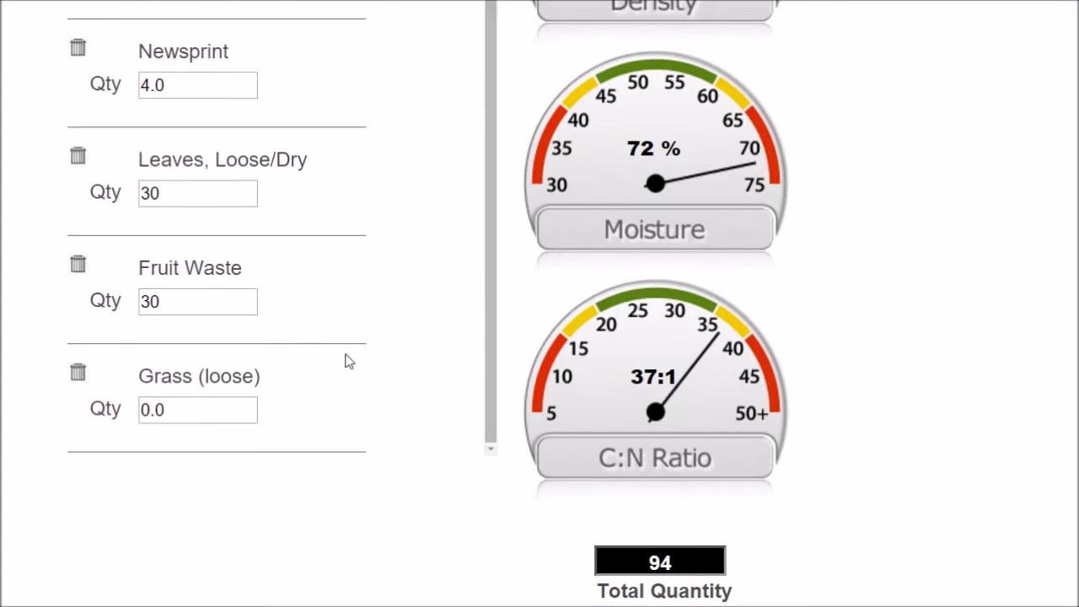
double_click(208, 419)
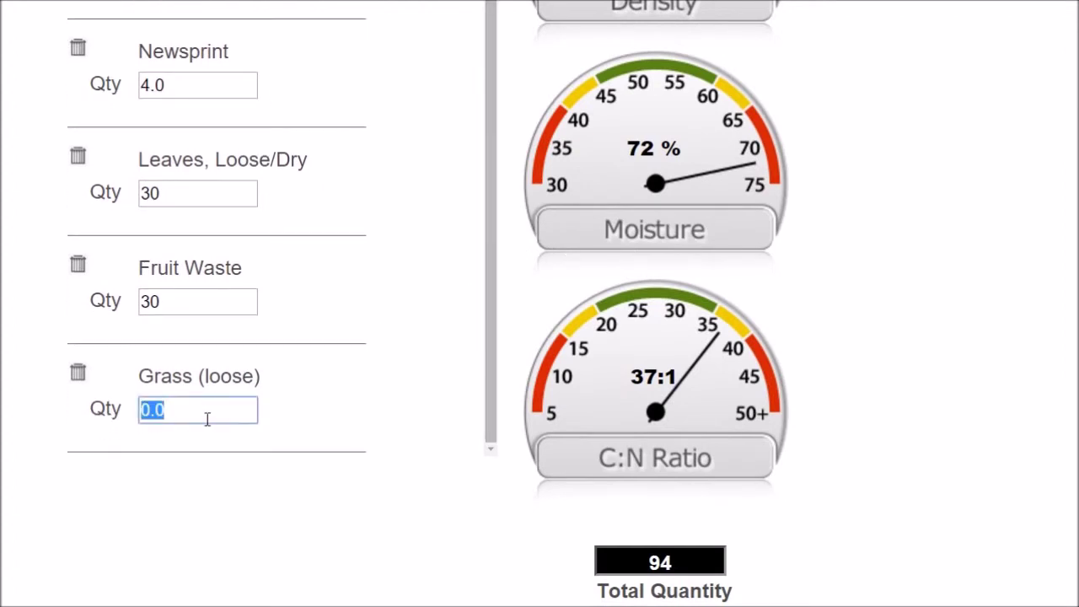
text(10)
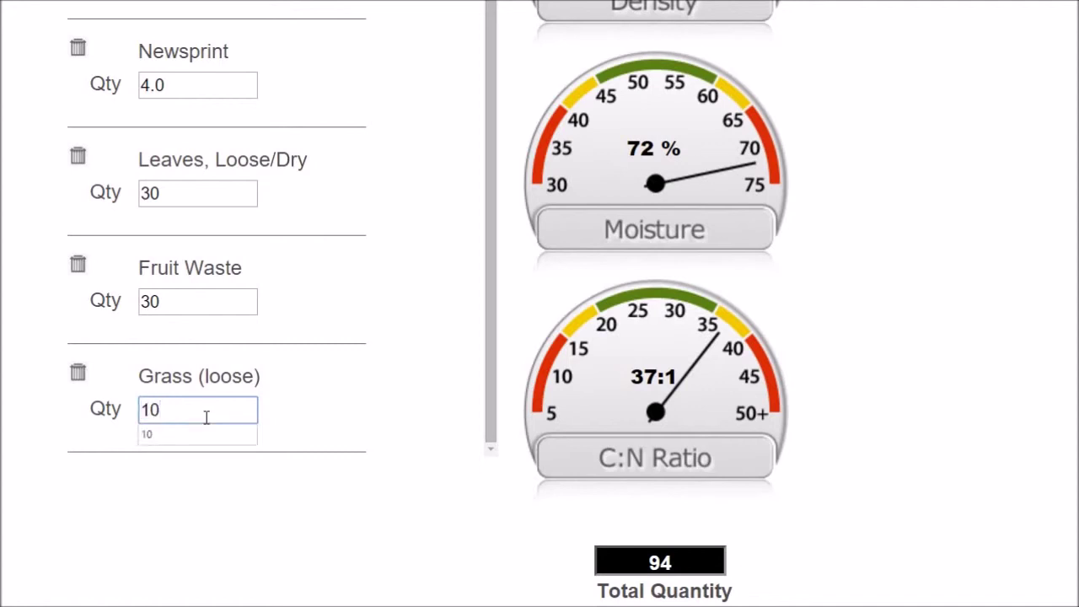
key(Return)
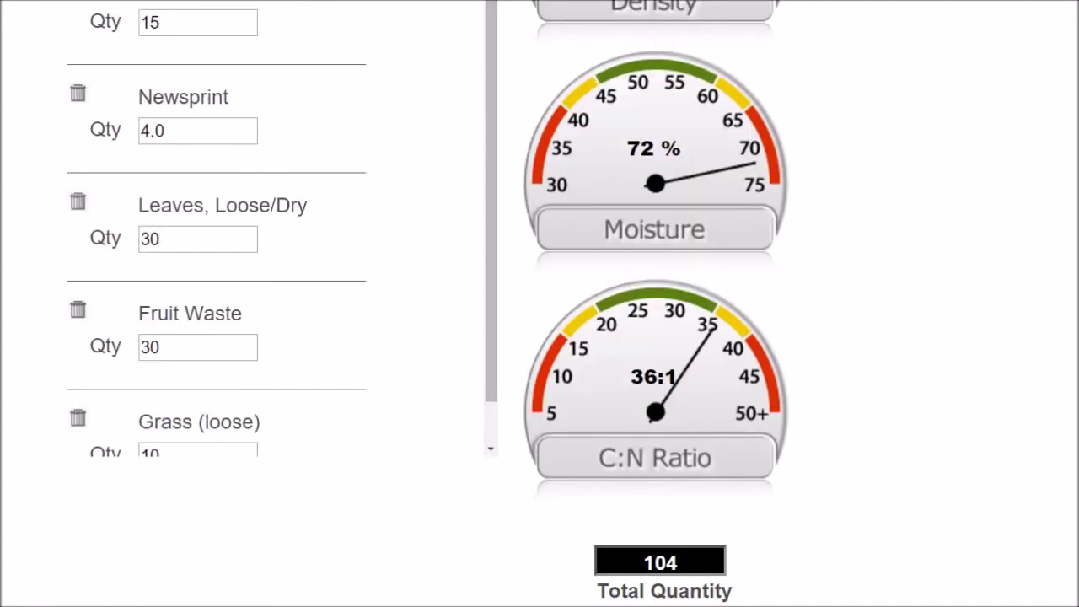
scroll(428, 303, up, 2)
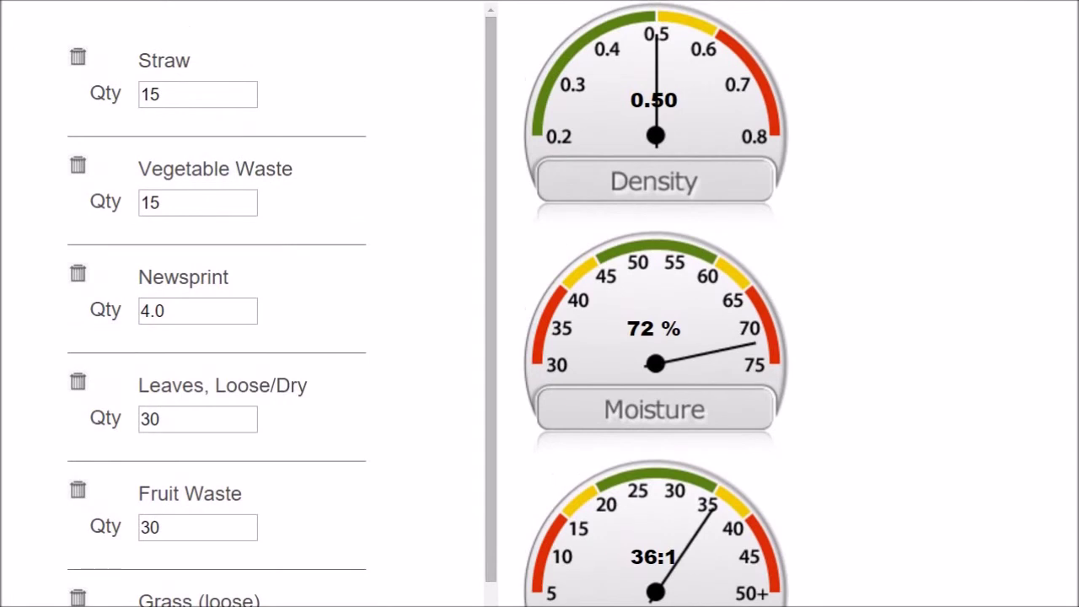
scroll(916, 341, down, 1)
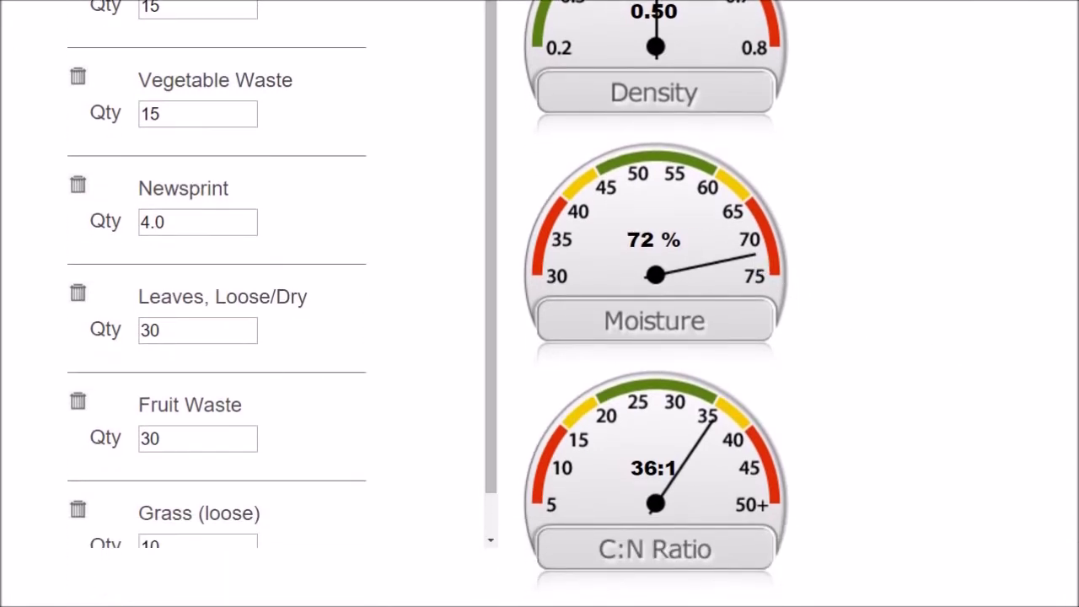
scroll(428, 303, up, 2)
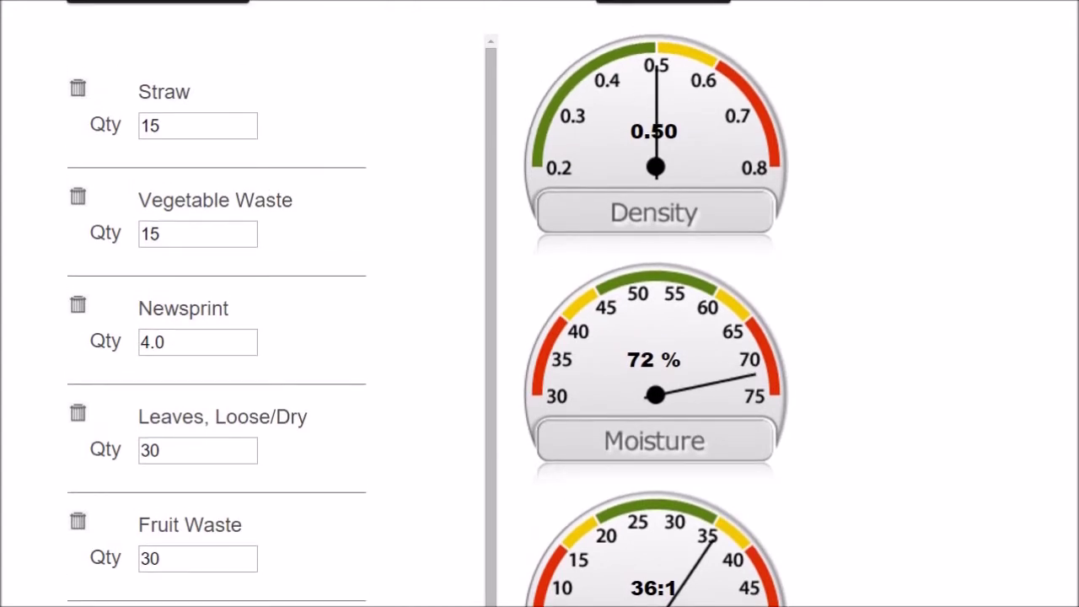
scroll(429, 303, down, 2)
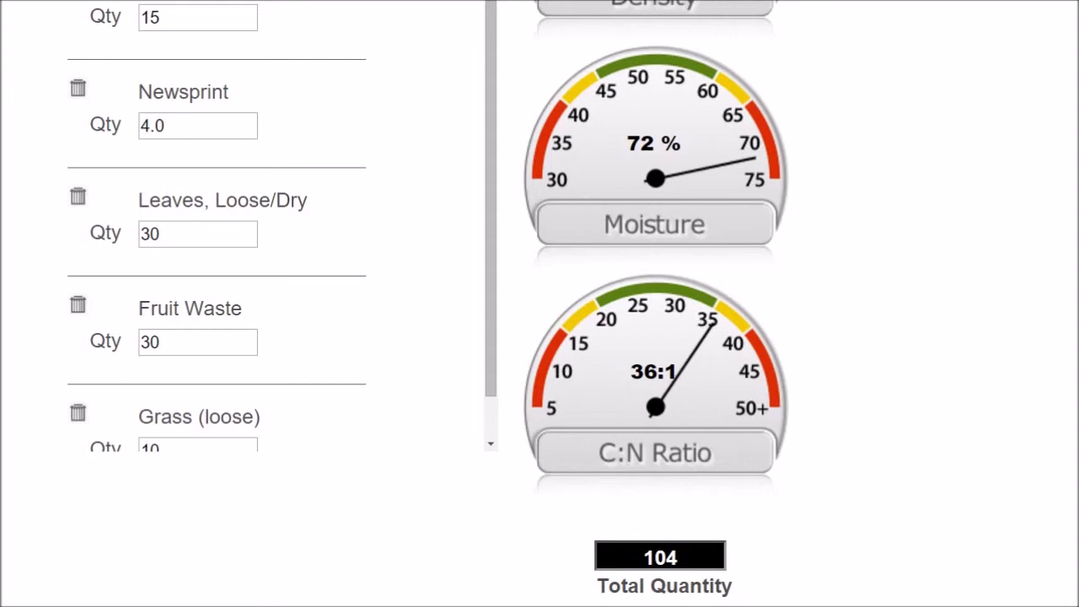
Scroll up through the recipe of Straw 4.0, Vegetable Waste 3.0, Newsprint 4.0 and Dairy Cow Manure 5.0.
scroll(539, 303, up, 3)
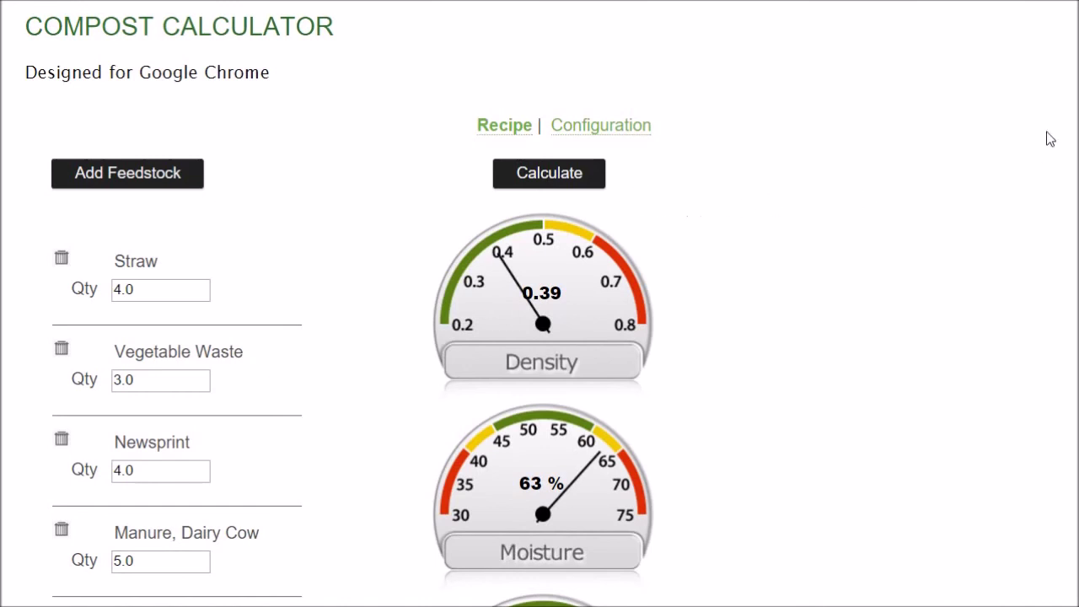
scroll(539, 304, up, 2)
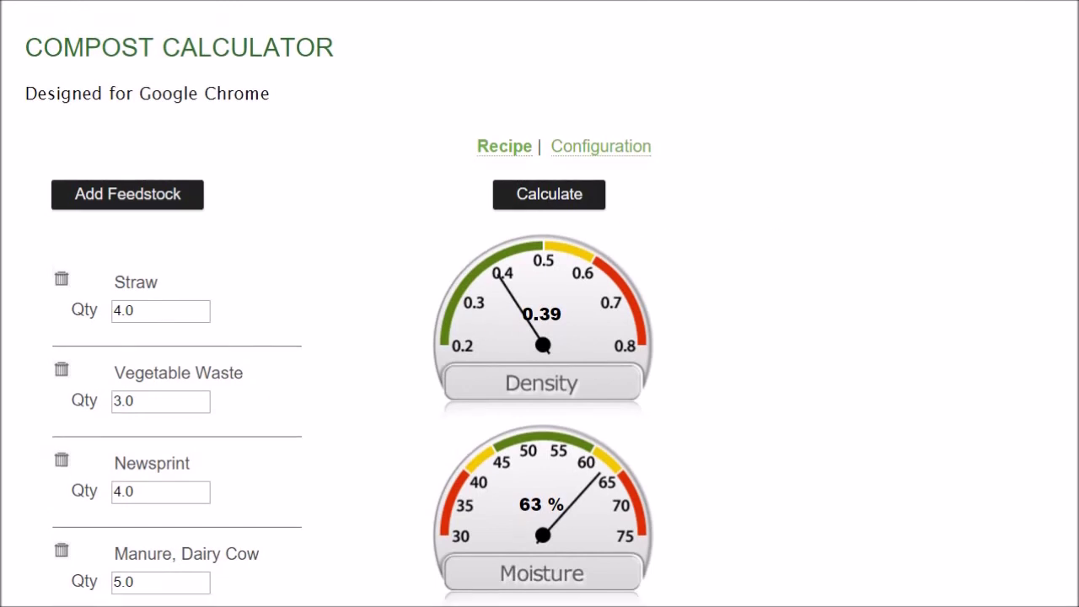